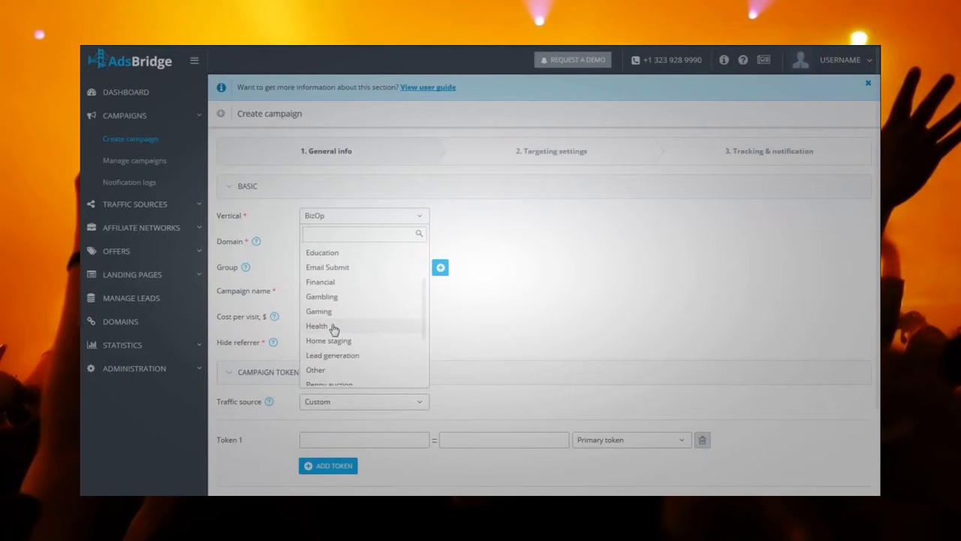
pyautogui.click(331, 326)
pyautogui.click(406, 244)
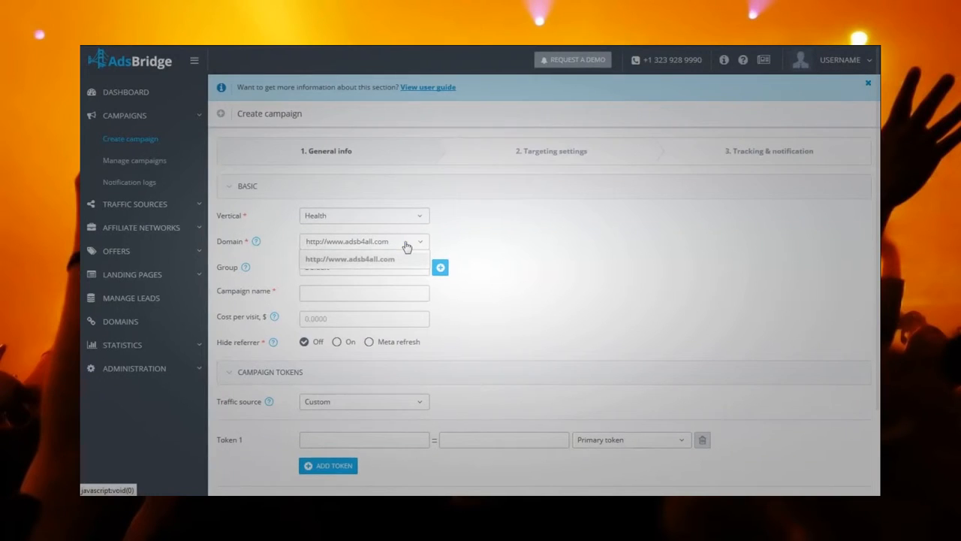
pyautogui.click(406, 247)
pyautogui.click(331, 299)
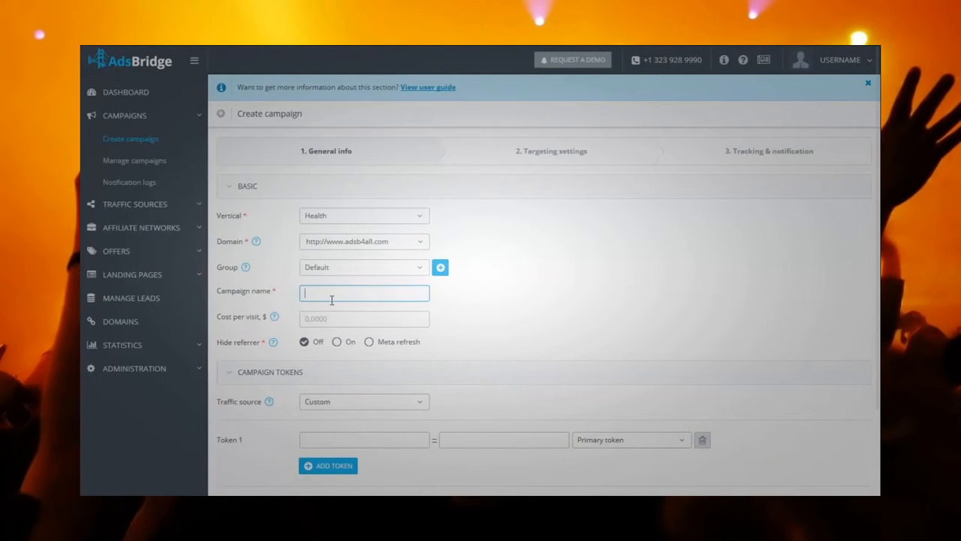
pyautogui.write('Hel')
pyautogui.write('lth')
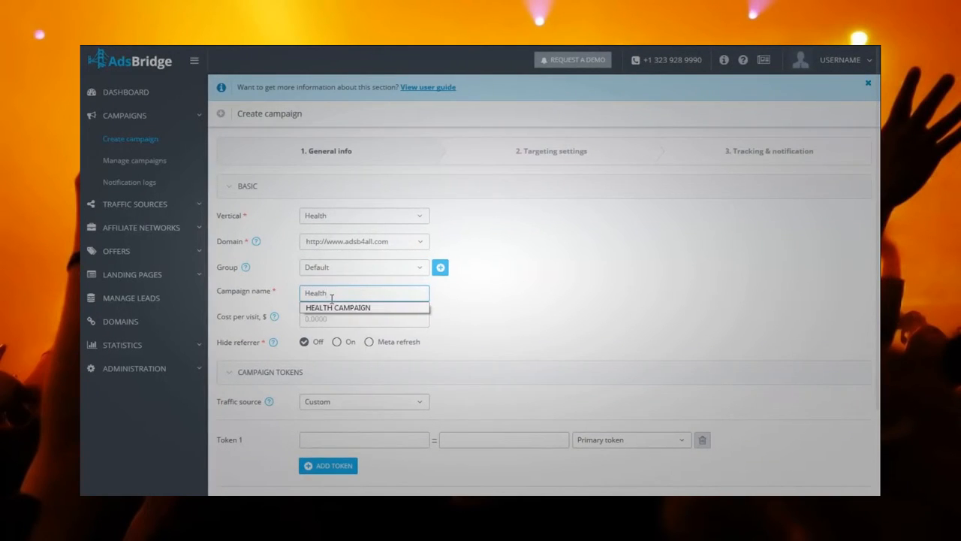
pyautogui.click(498, 300)
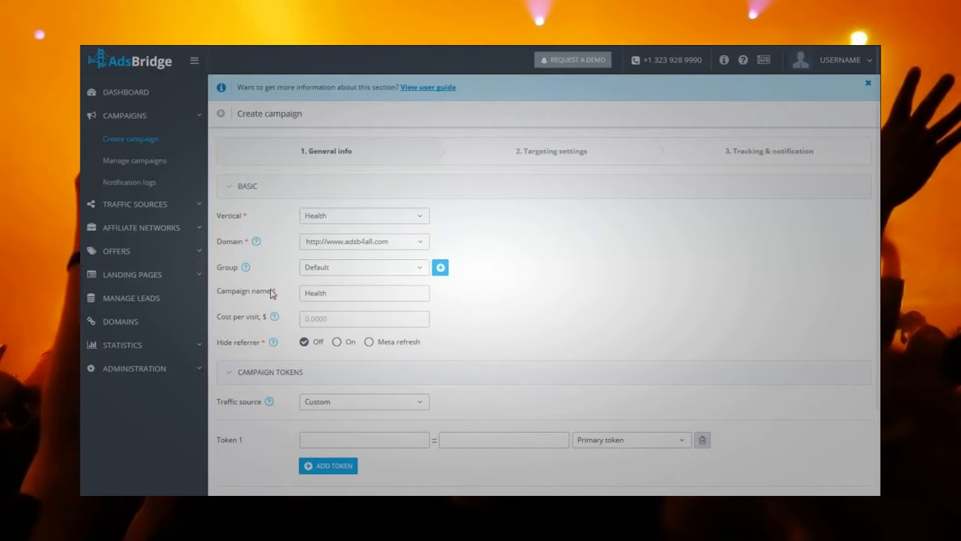
# Create a new campaign group named Health group 1.
pyautogui.moveTo(257, 243)
pyautogui.moveTo(247, 269)
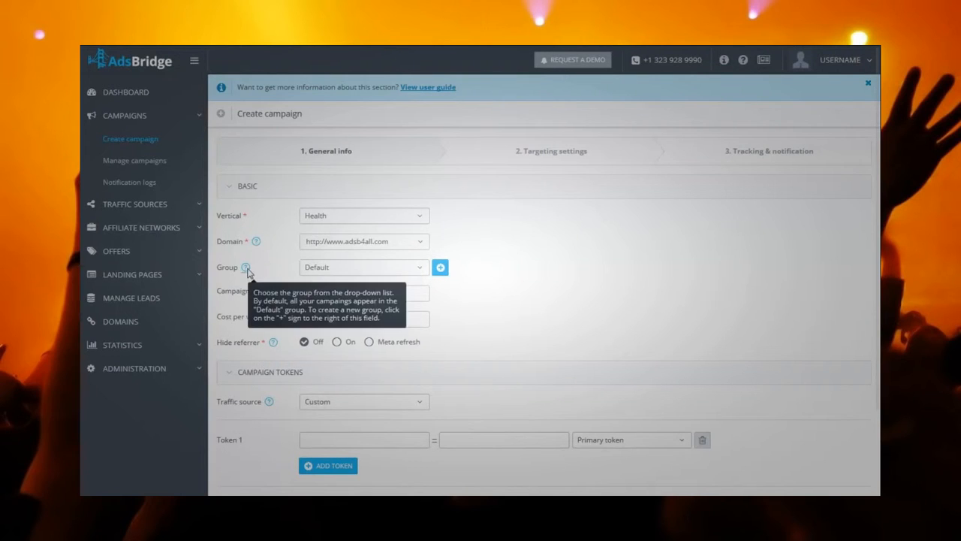
pyautogui.moveTo(273, 343)
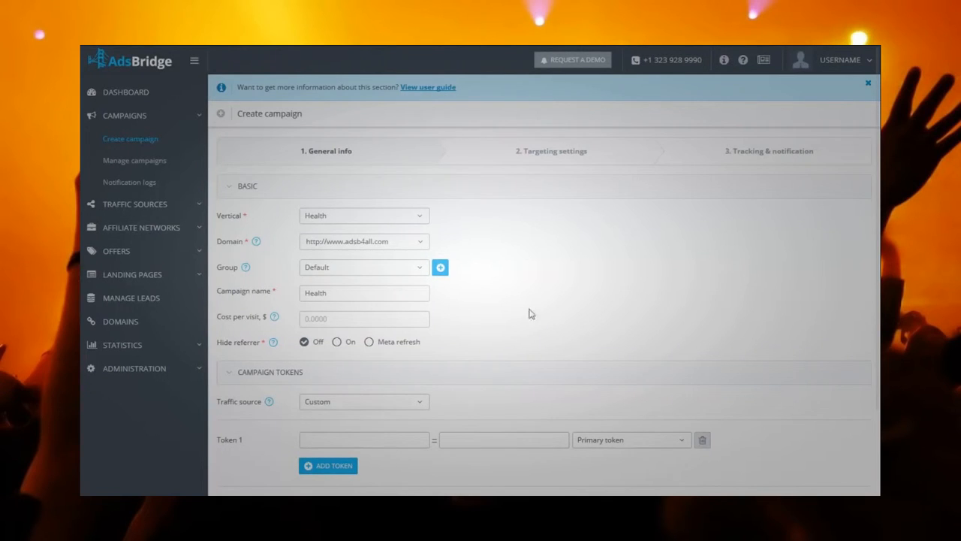
pyautogui.click(440, 268)
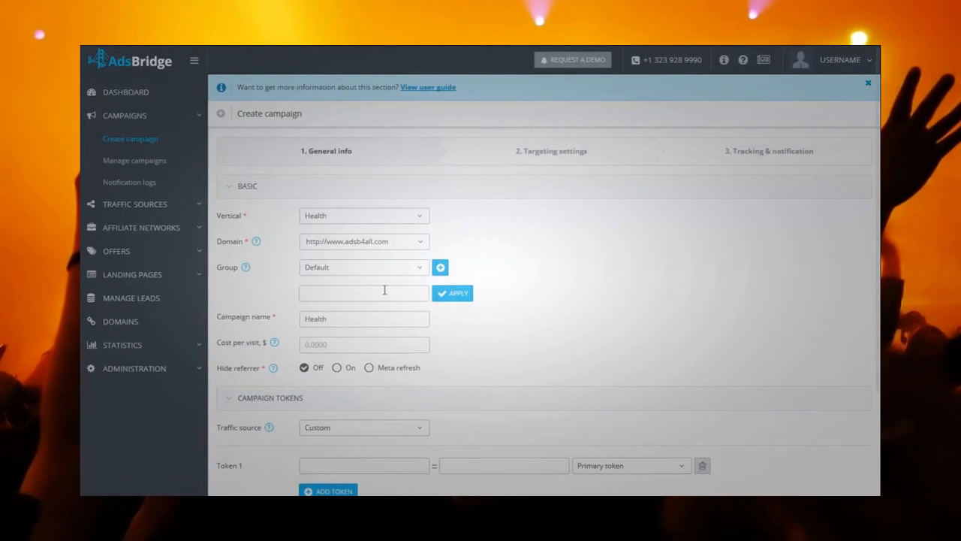
pyautogui.write('Health group 1')
pyautogui.click(456, 299)
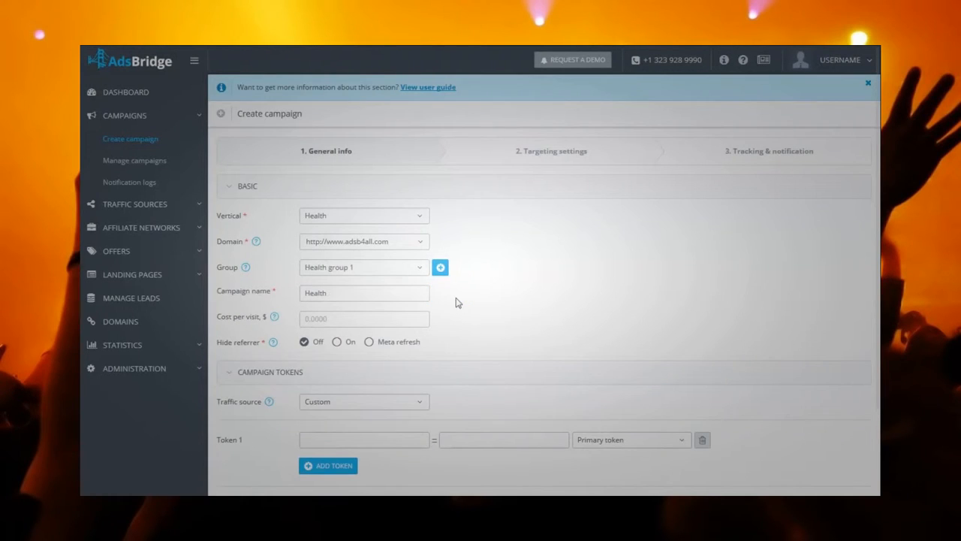
# Assign the campaign to the existing group NEW GROUP and set the cost per visit to $0.01.
pyautogui.click(421, 270)
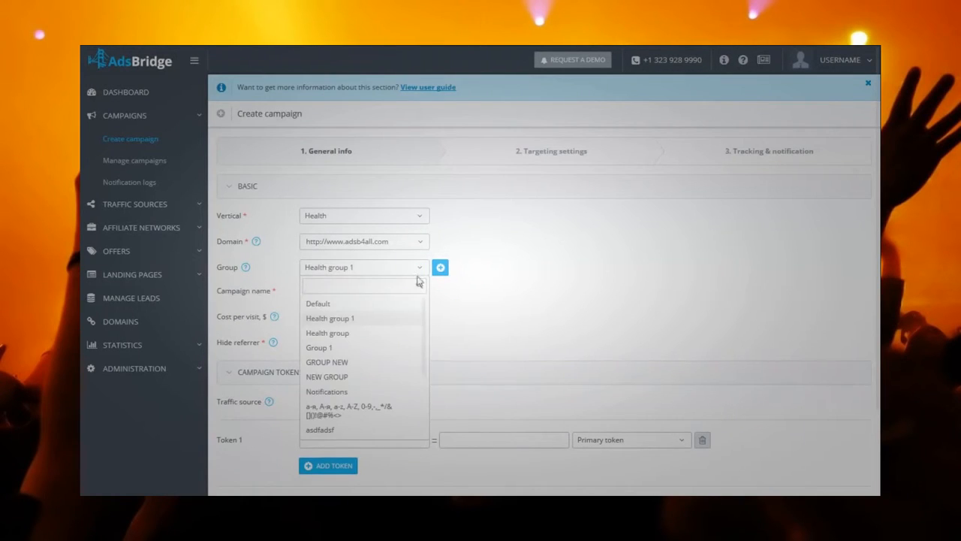
pyautogui.click(349, 377)
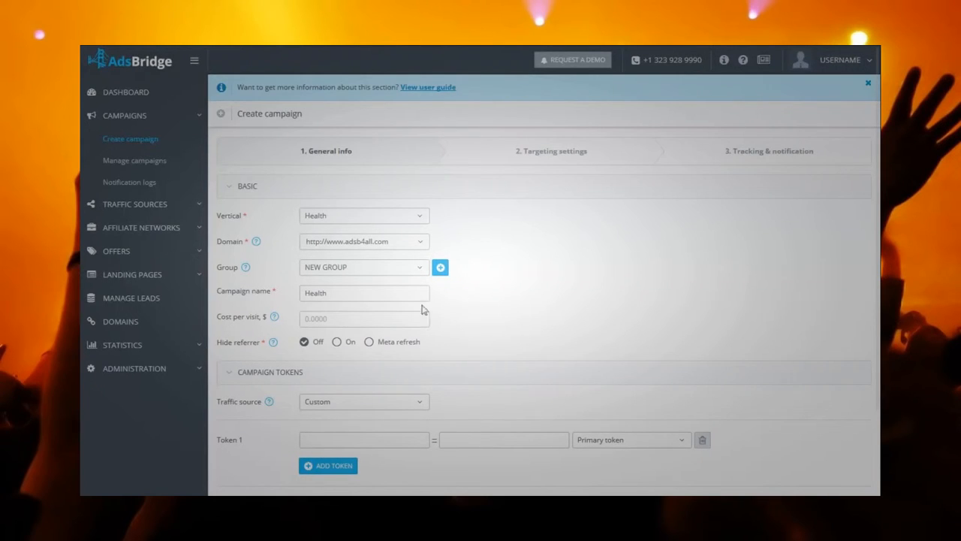
pyautogui.click(319, 319)
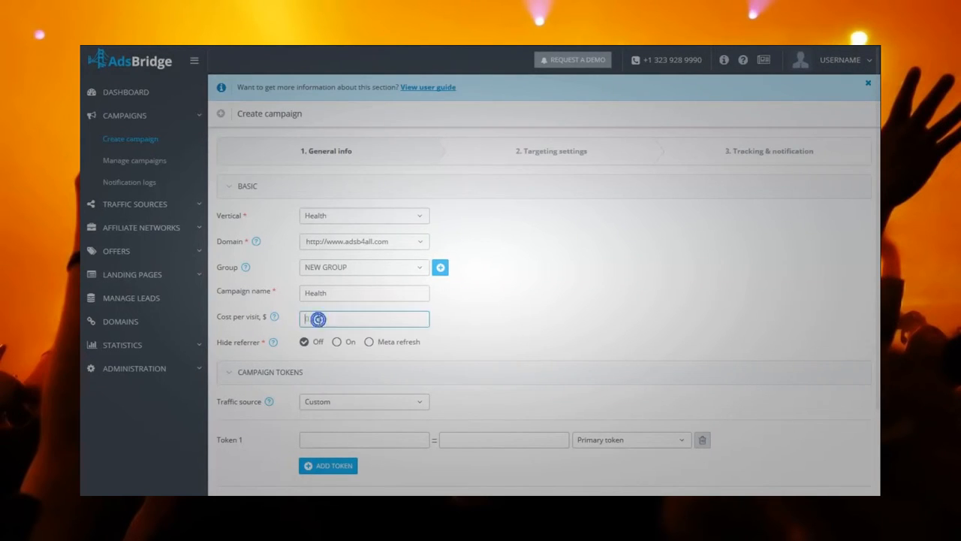
pyautogui.write('0.01')
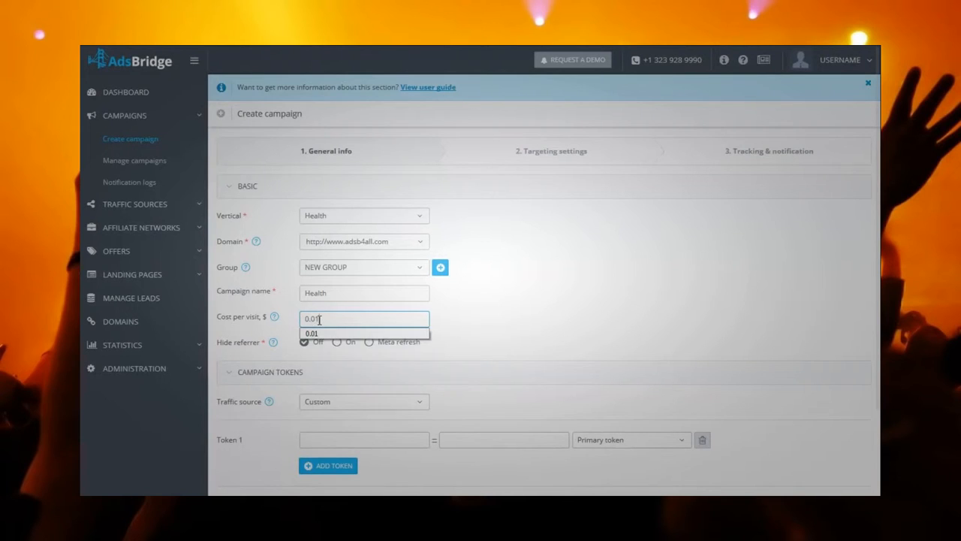
pyautogui.click(499, 323)
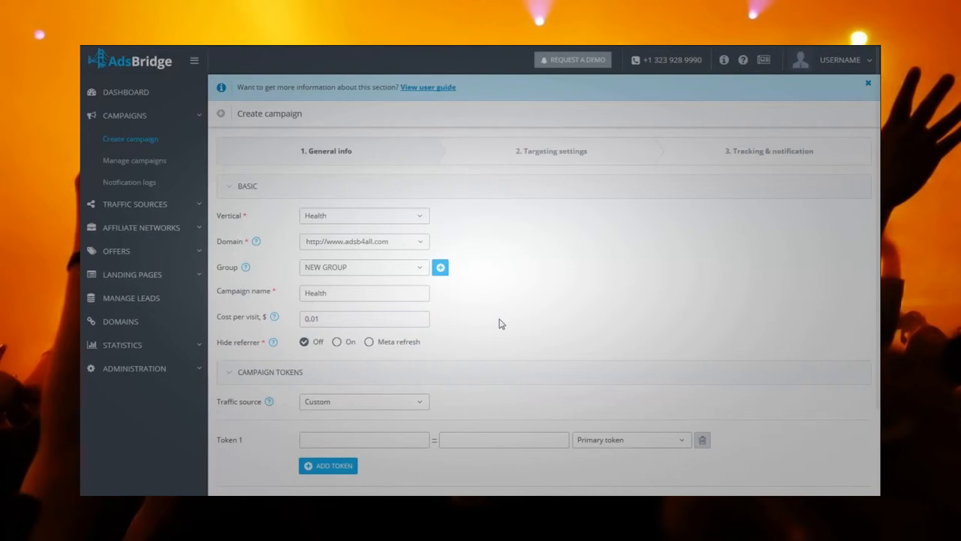
# Set the campaign's hide referrer option to Meta refresh and its traffic source to ExoClick.
pyautogui.click(337, 343)
pyautogui.click(369, 341)
pyautogui.scroll(-2, 503, 344)
pyautogui.click(421, 337)
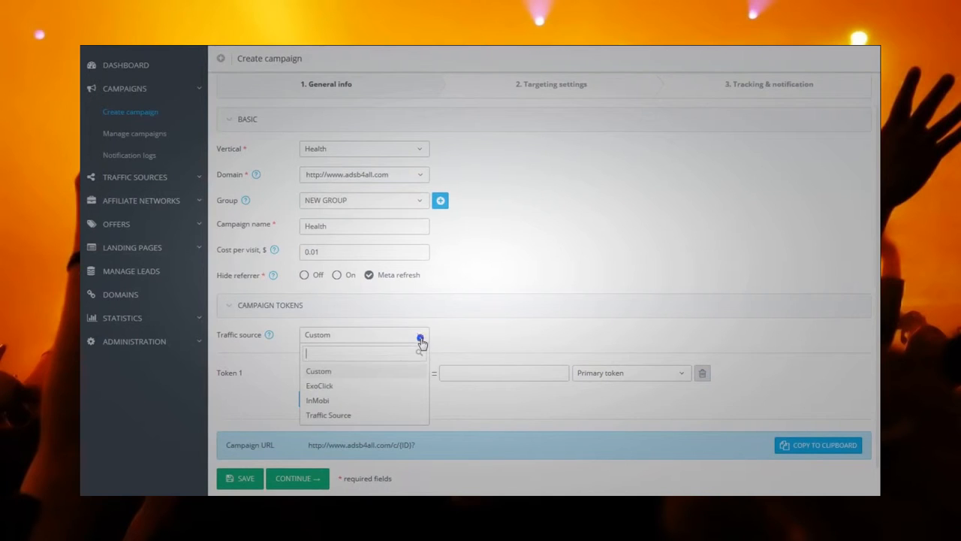
pyautogui.click(343, 386)
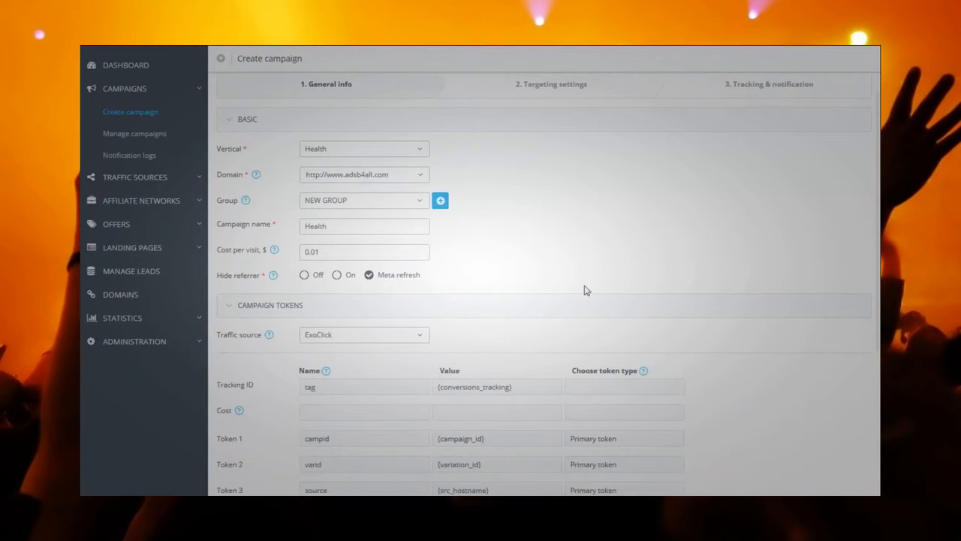
# Save the campaign's general info and continue to the targeting settings.
pyautogui.scroll(-5, 586, 290)
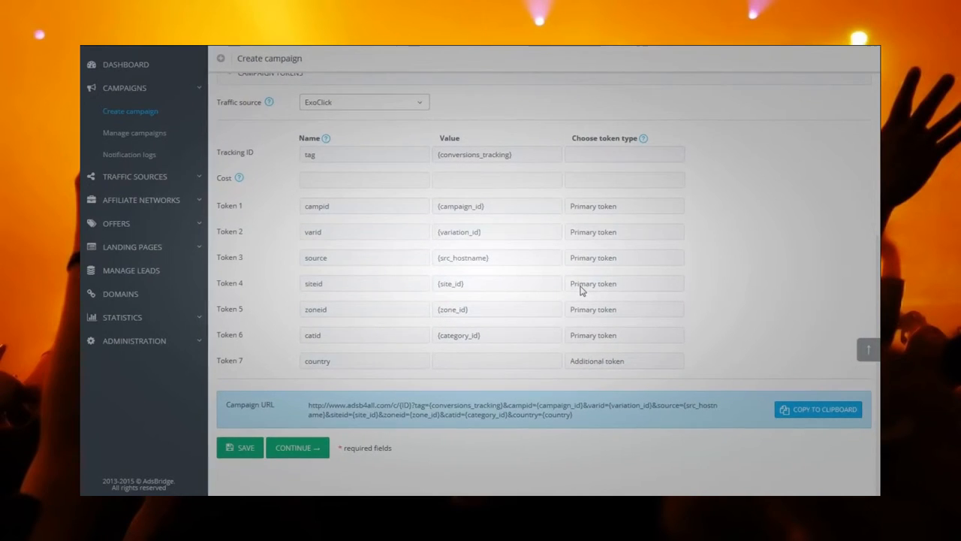
pyautogui.click(420, 105)
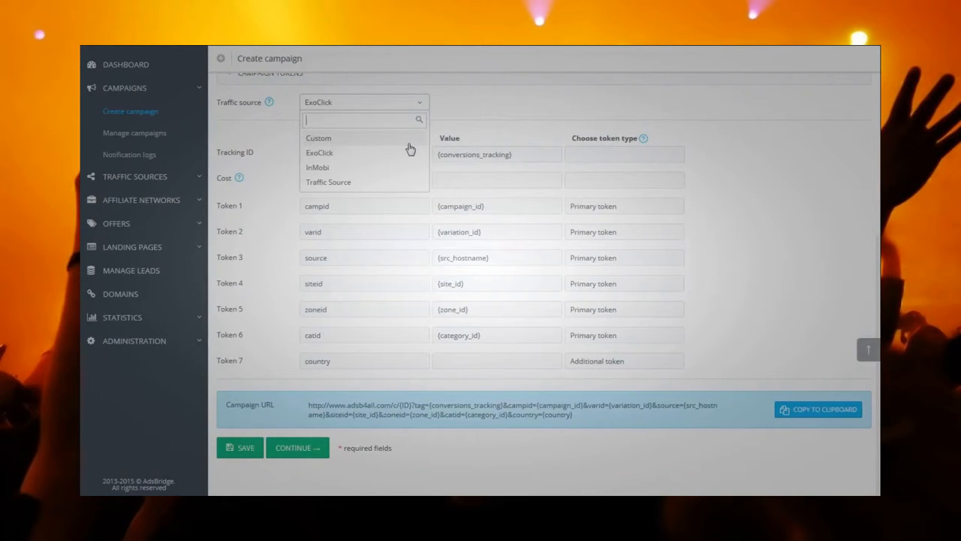
pyautogui.click(421, 103)
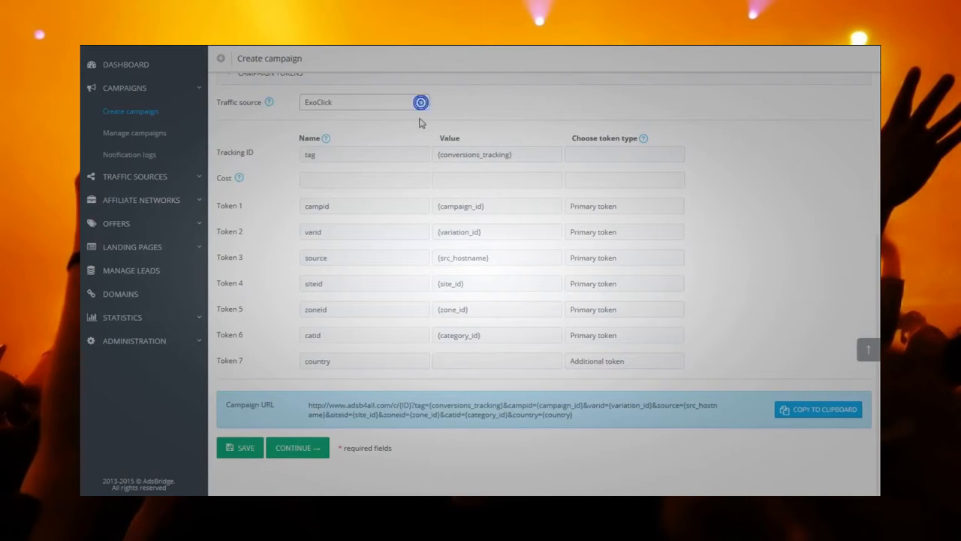
pyautogui.click(313, 450)
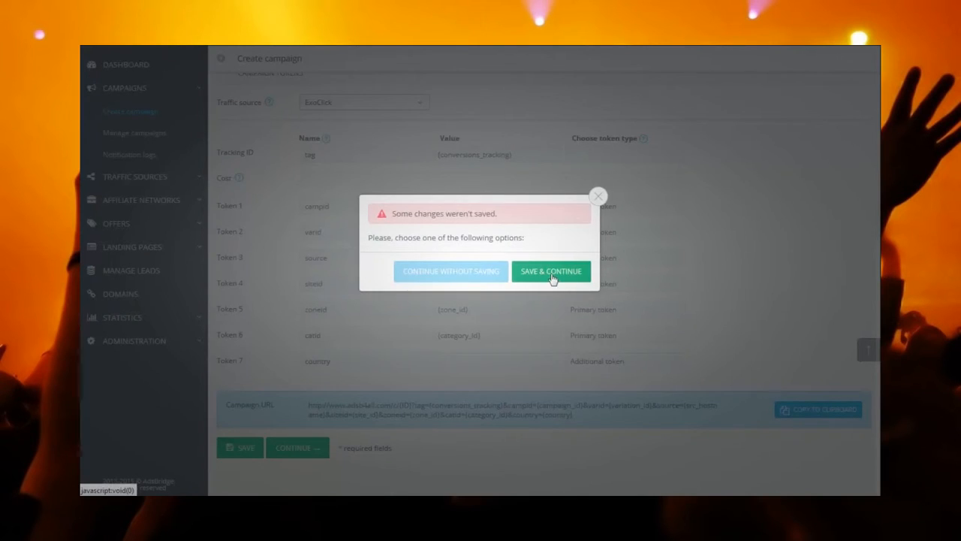
pyautogui.click(552, 272)
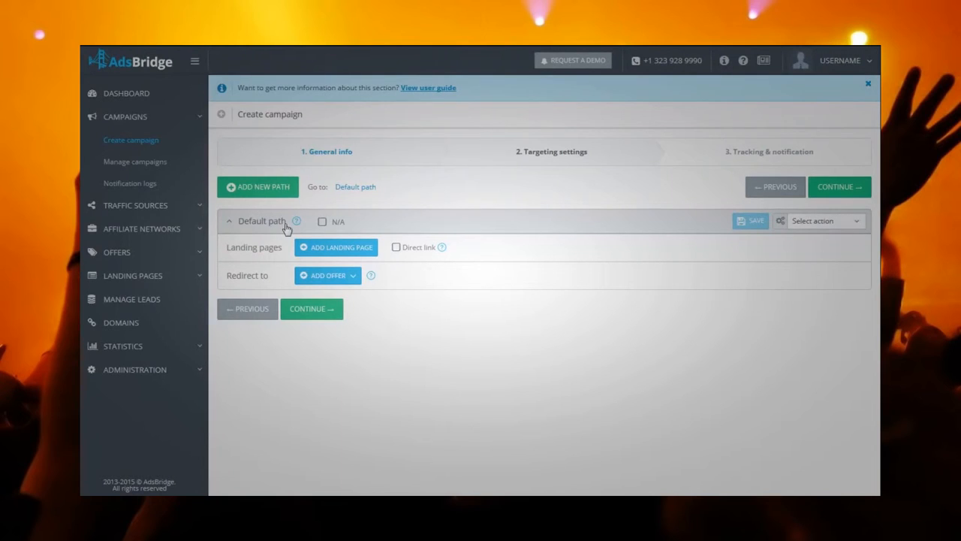
# Filter the landing pages by the name Health and add HEALTH LP2 and HEALTH LP to the default path.
pyautogui.click(354, 249)
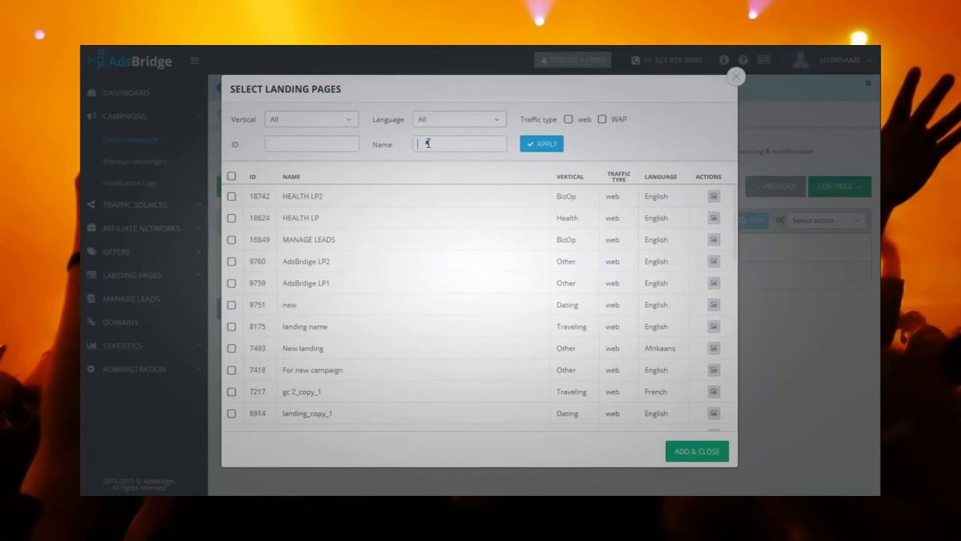
pyautogui.write('Health')
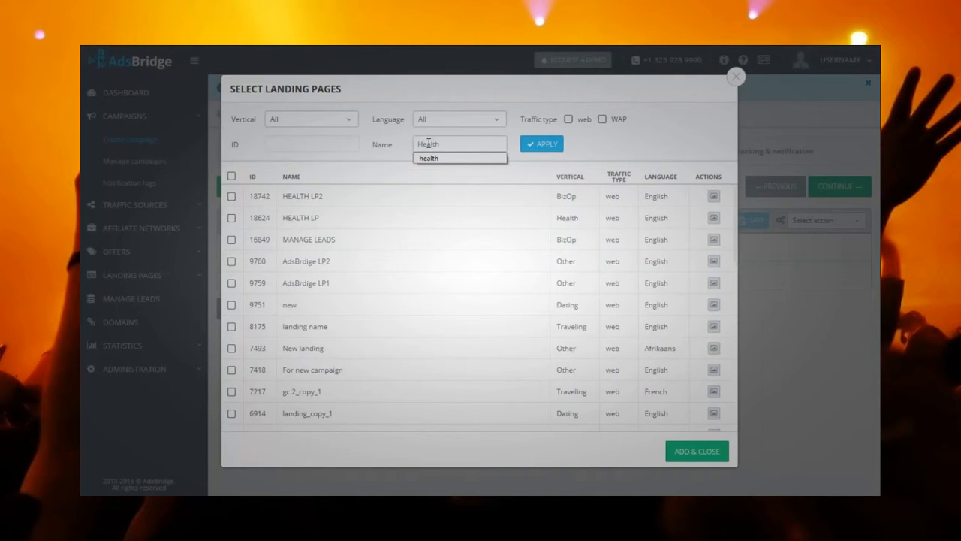
pyautogui.click(558, 143)
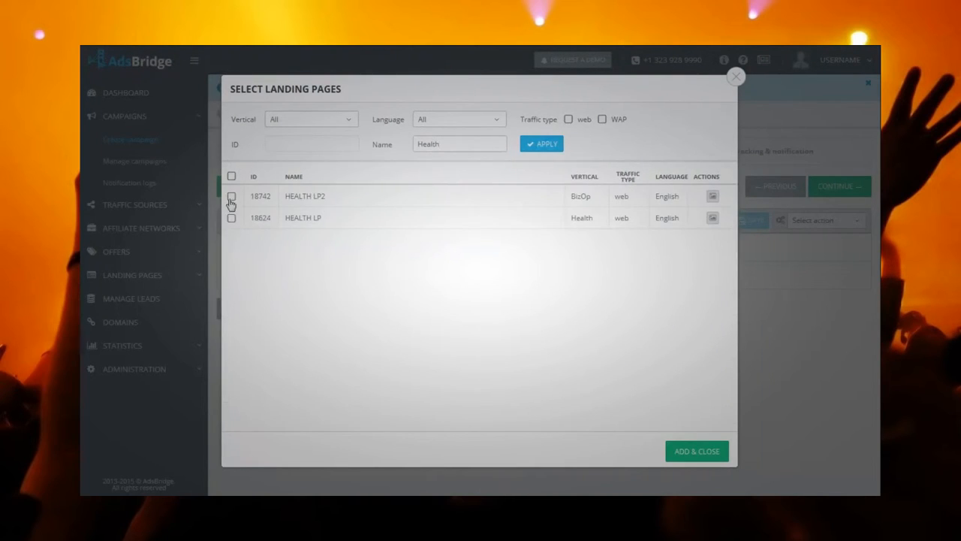
pyautogui.click(230, 197)
pyautogui.click(231, 217)
pyautogui.moveTo(713, 218)
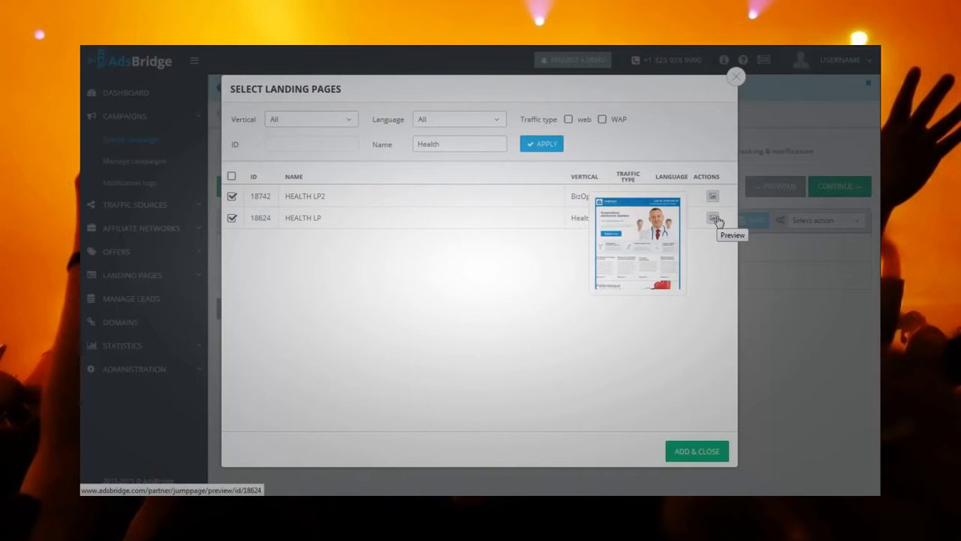
pyautogui.click(691, 453)
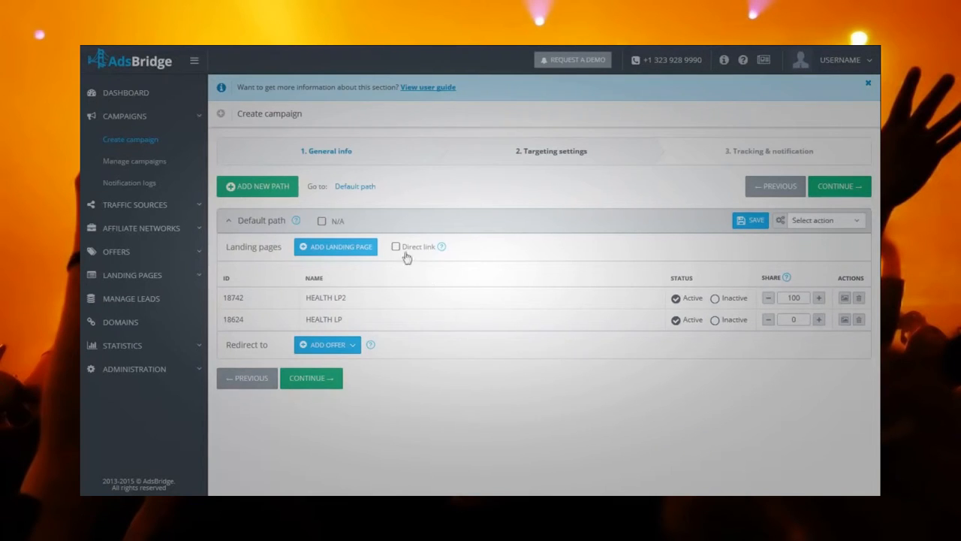
# Enable the direct link for the default path and distribute the traffic shares evenly.
pyautogui.moveTo(445, 248)
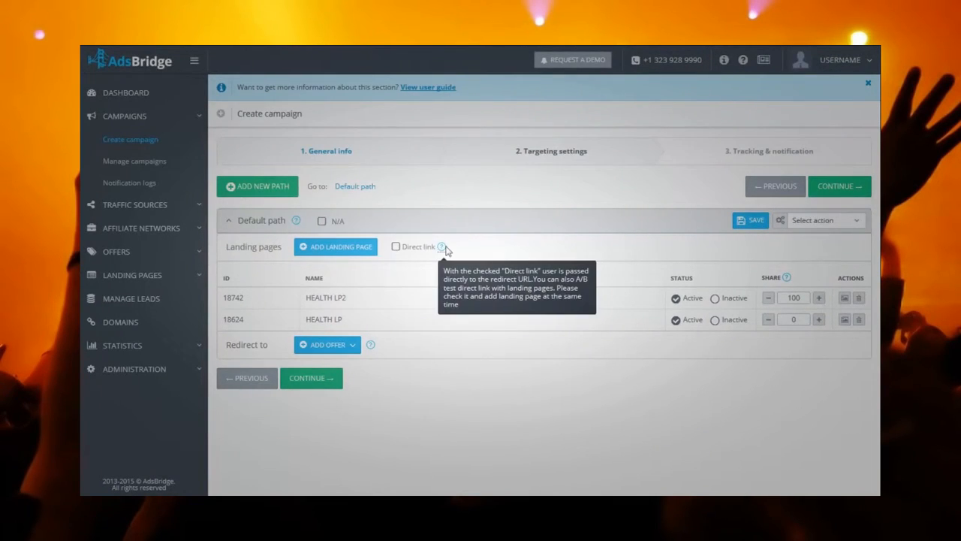
pyautogui.click(397, 247)
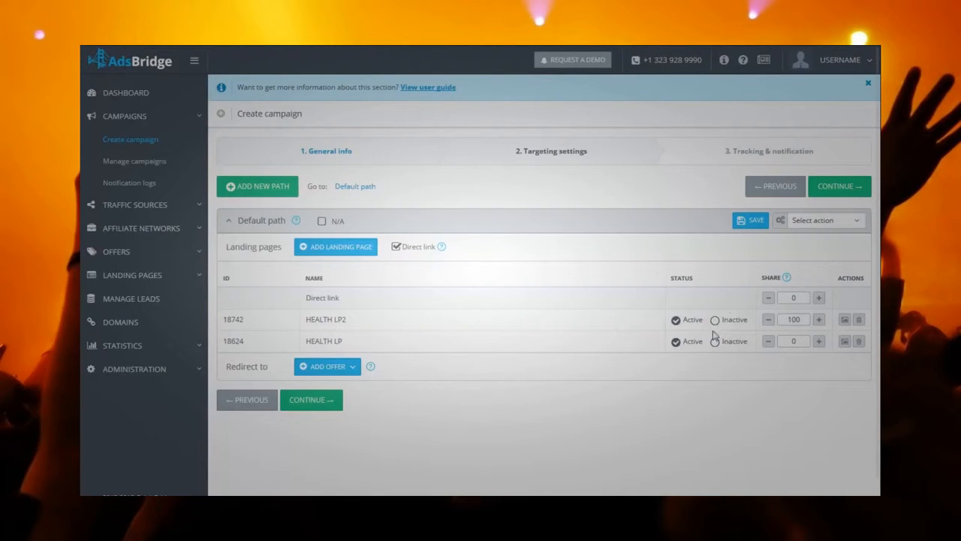
pyautogui.click(769, 279)
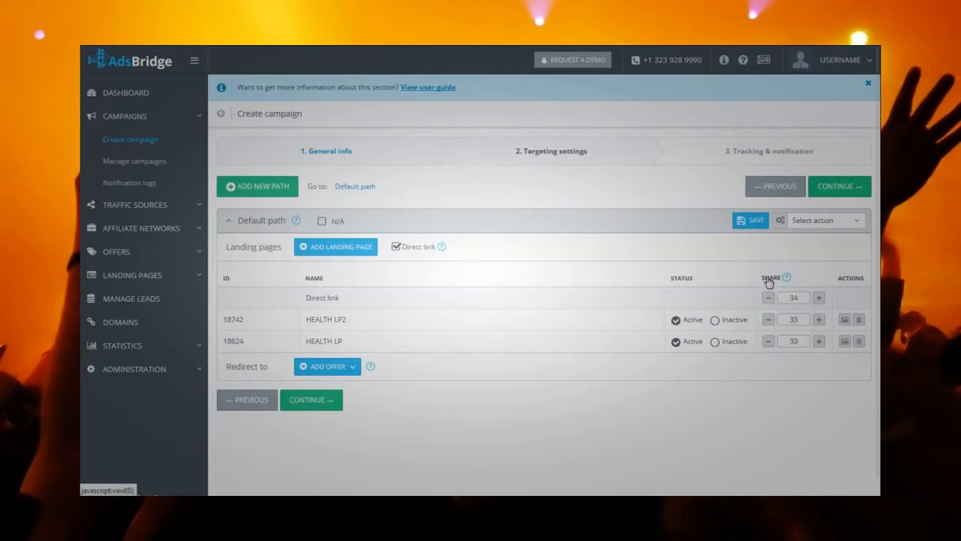
# Set the traffic shares to 10 for the direct link, 50 for HEALTH LP2 and 40 for HEALTH LP.
pyautogui.click(801, 298)
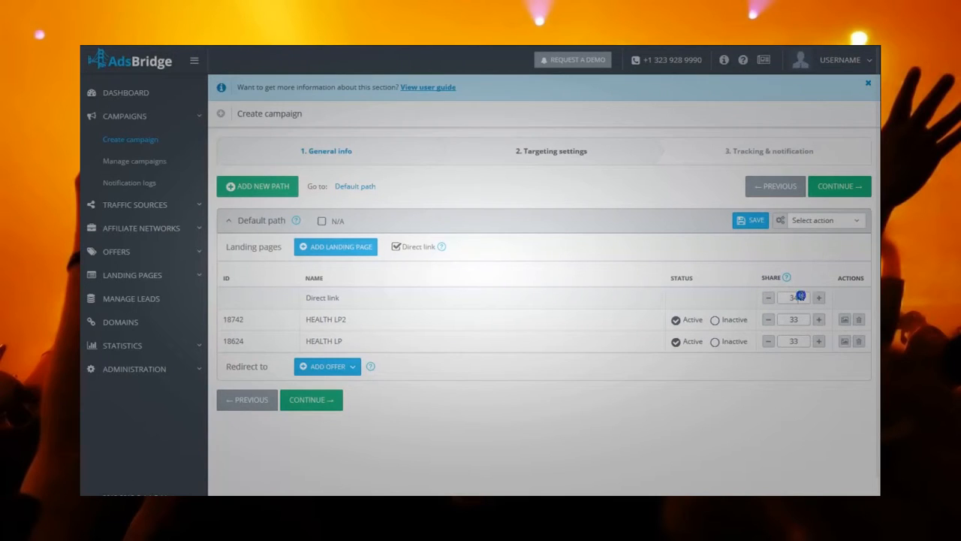
pyautogui.moveTo(800, 297); pyautogui.dragTo(785, 298)
pyautogui.write('10')
pyautogui.click(799, 319)
pyautogui.write('50')
pyautogui.moveTo(800, 341); pyautogui.dragTo(780, 344)
pyautogui.write('40')
# Start a new redirect offer for the default path and set its vertical to Health.
pyautogui.click(352, 368)
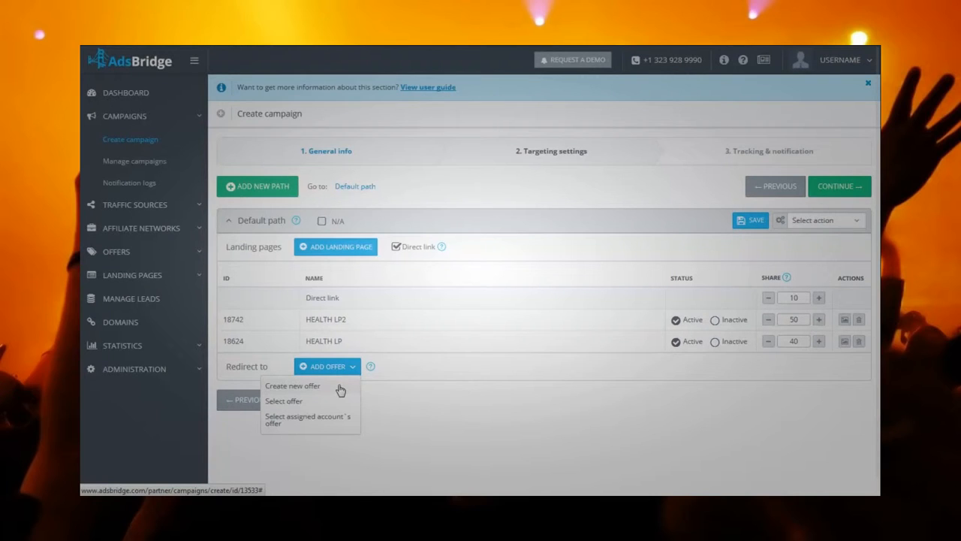
pyautogui.click(314, 386)
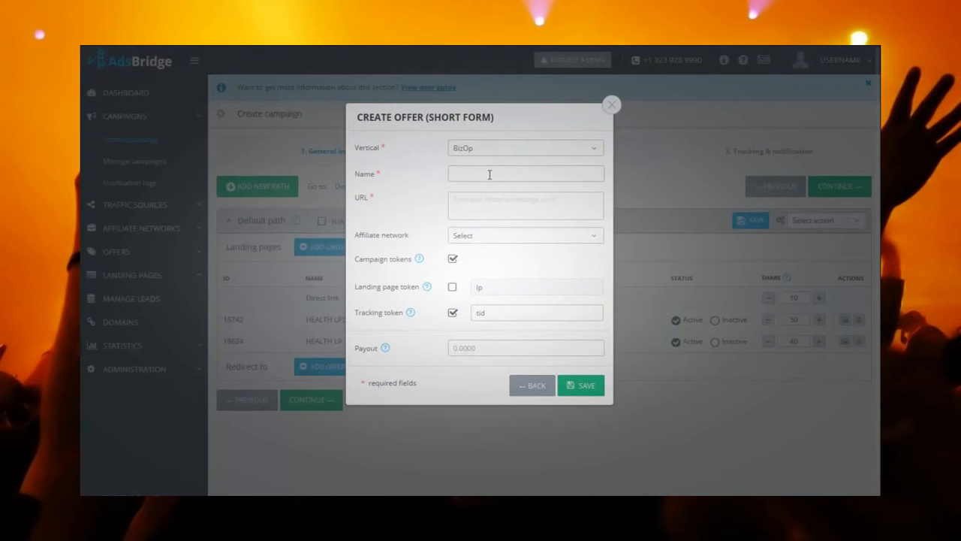
pyautogui.click(493, 148)
pyautogui.scroll(-2, 482, 278)
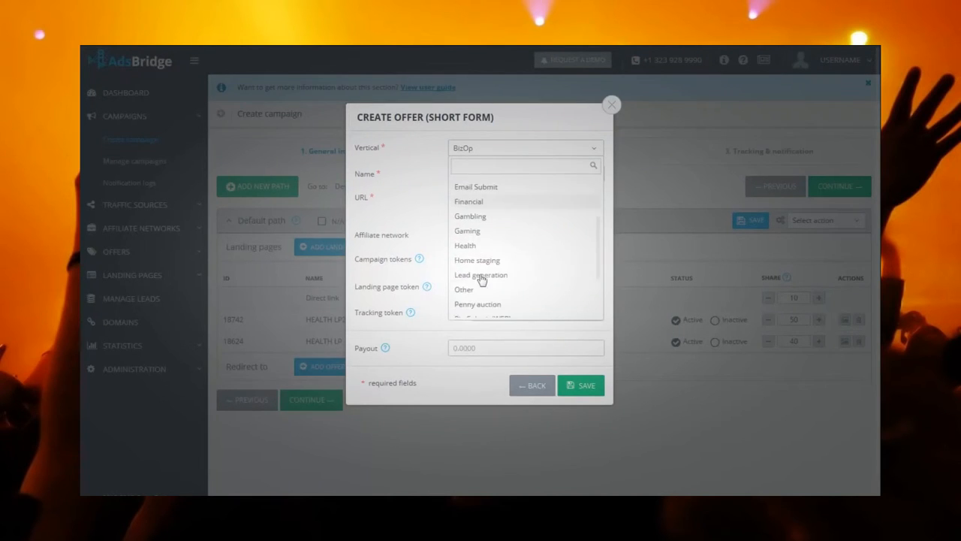
pyautogui.click(470, 247)
pyautogui.click(465, 171)
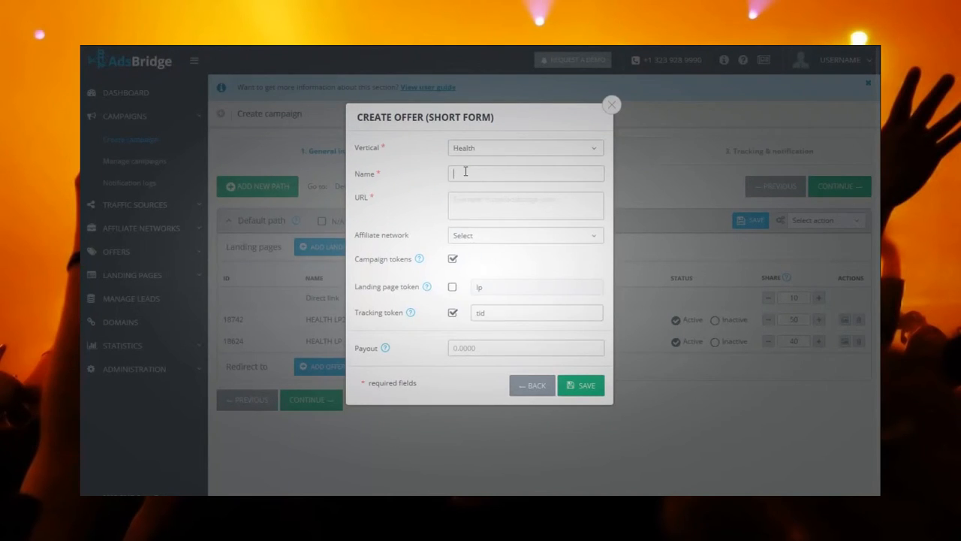
pyautogui.write('Health Offer 1')
pyautogui.click(489, 199)
pyautogui.write('http://health.com')
# Enable the landing page token for the offer, keeping the token name lp.
pyautogui.moveTo(419, 260)
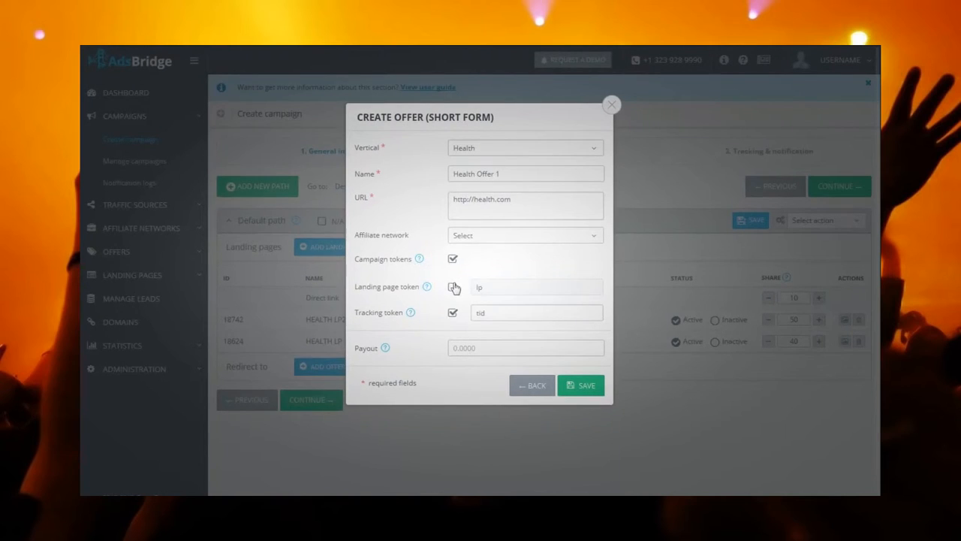
pyautogui.click(453, 288)
pyautogui.moveTo(428, 291)
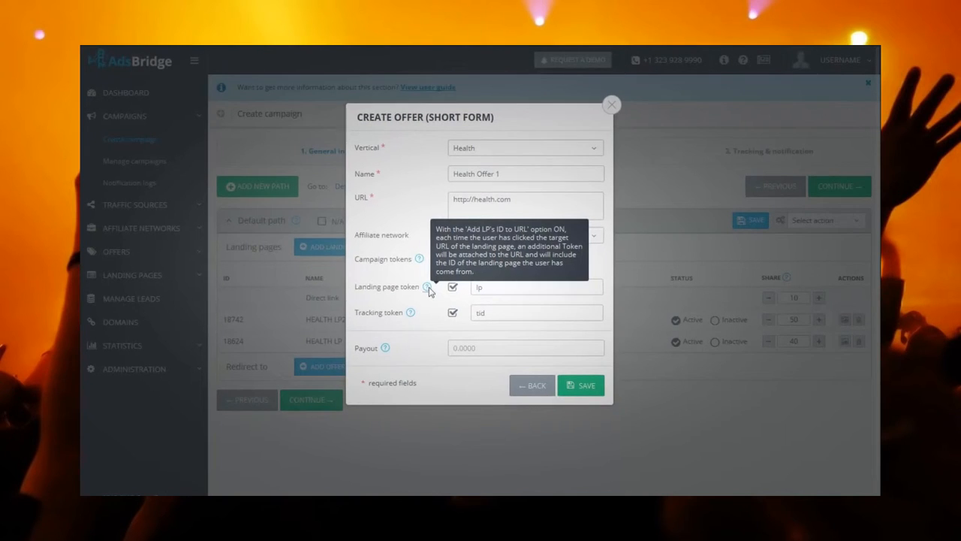
# Set the new offer's payout to 1.5 and save the offer to the default path.
pyautogui.moveTo(411, 314)
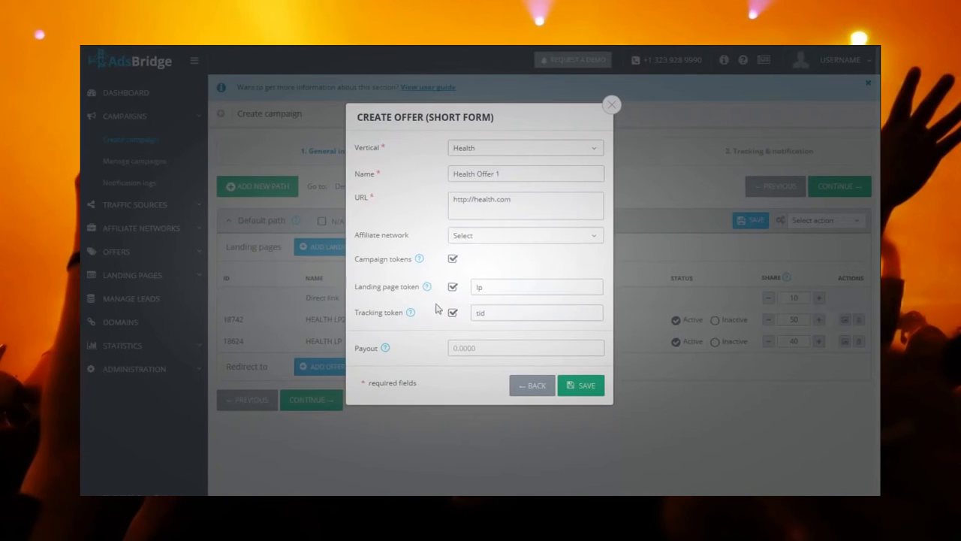
pyautogui.click(452, 350)
pyautogui.write('1.5')
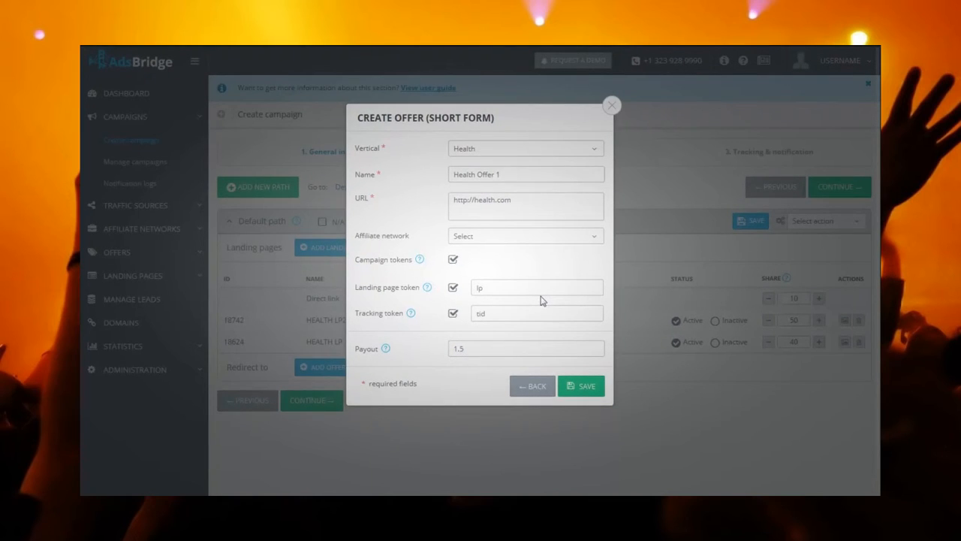
pyautogui.click(588, 387)
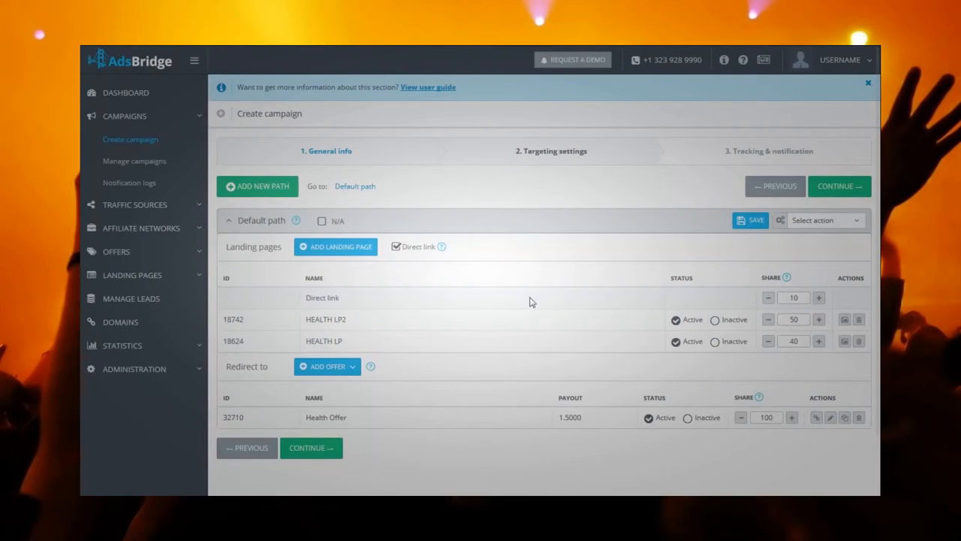
# Filter the existing offers by the name Health and add HEALTH OFFER 2 and HEALTH OFFER 1 to the default path's redirects.
pyautogui.scroll(-1, 529, 301)
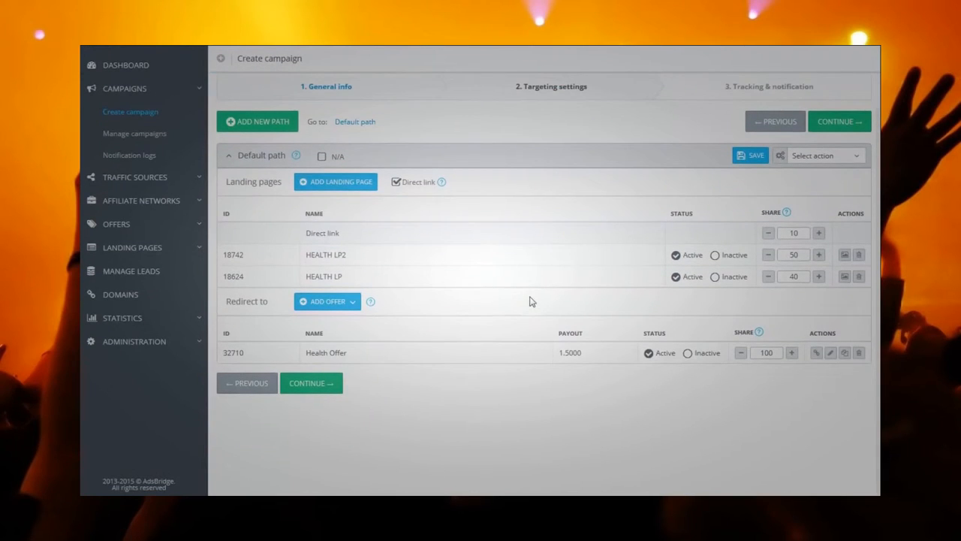
pyautogui.click(346, 304)
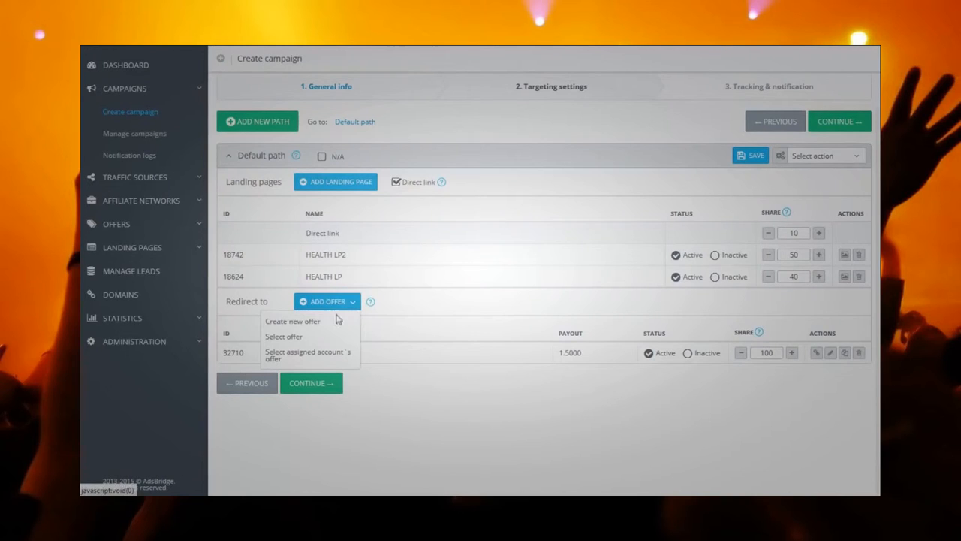
pyautogui.click(292, 338)
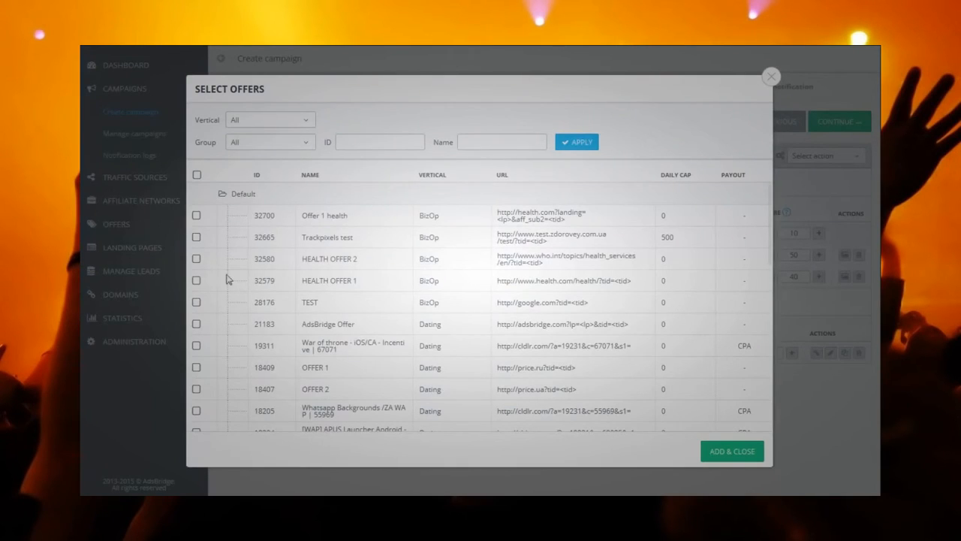
pyautogui.click(468, 142)
pyautogui.write('Health')
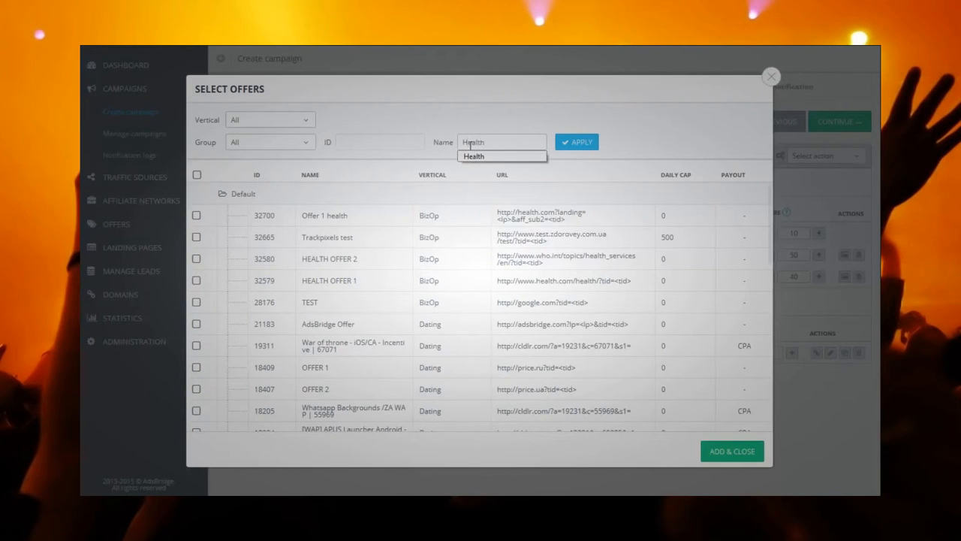
pyautogui.click(575, 143)
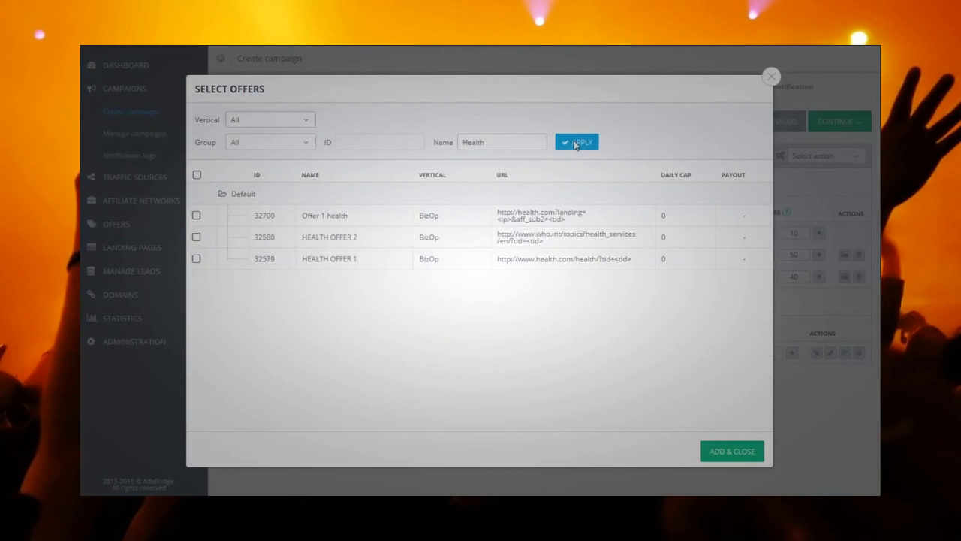
pyautogui.click(197, 238)
pyautogui.click(198, 259)
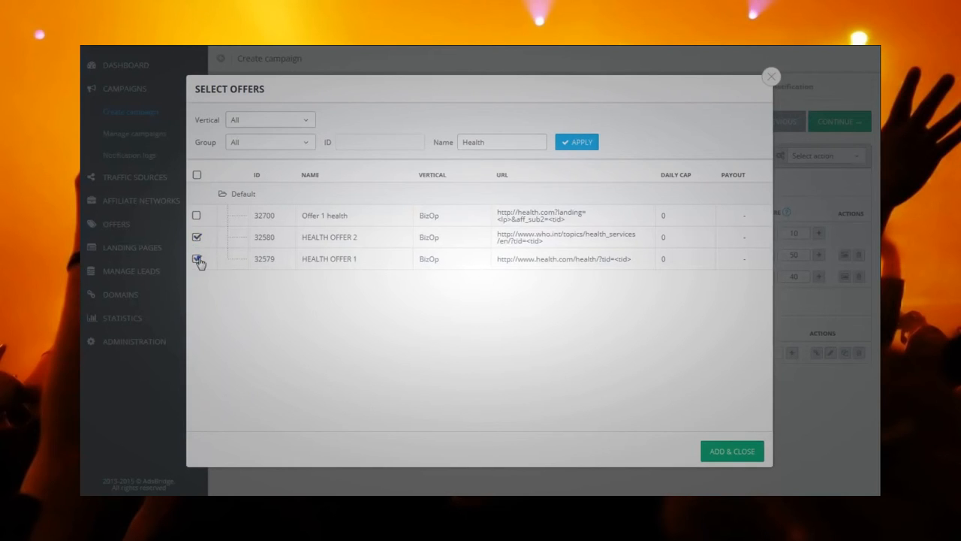
pyautogui.click(733, 452)
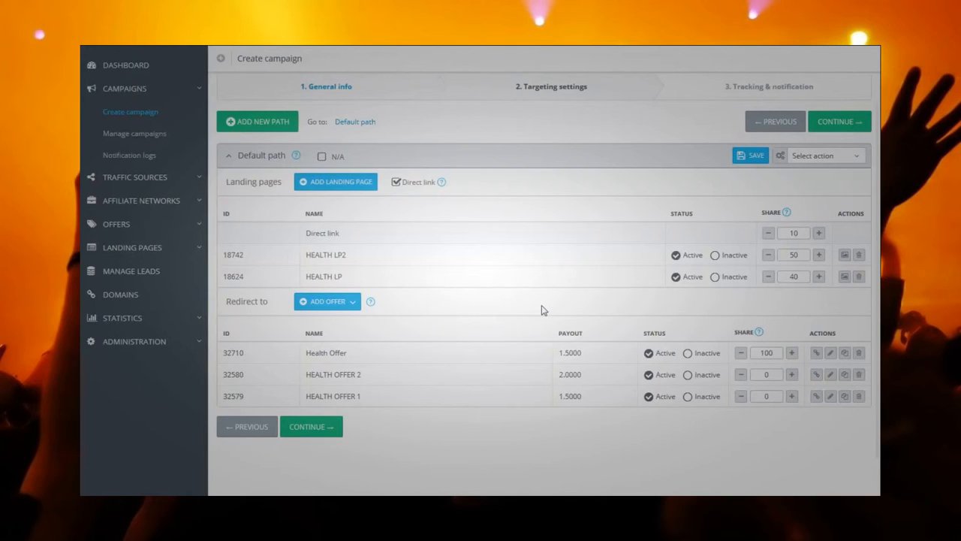
# Distribute the traffic share evenly among the default path's three redirect offers.
pyautogui.click(353, 304)
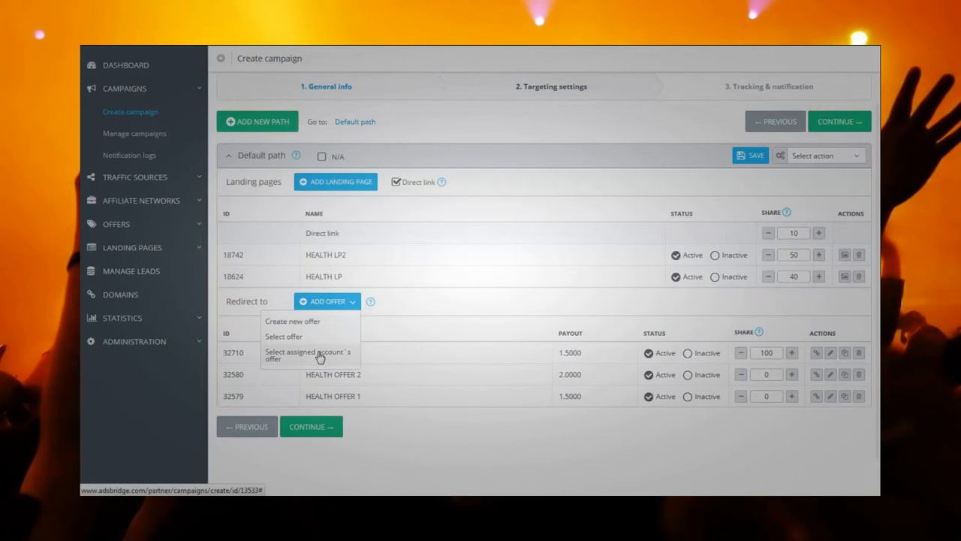
pyautogui.click(354, 302)
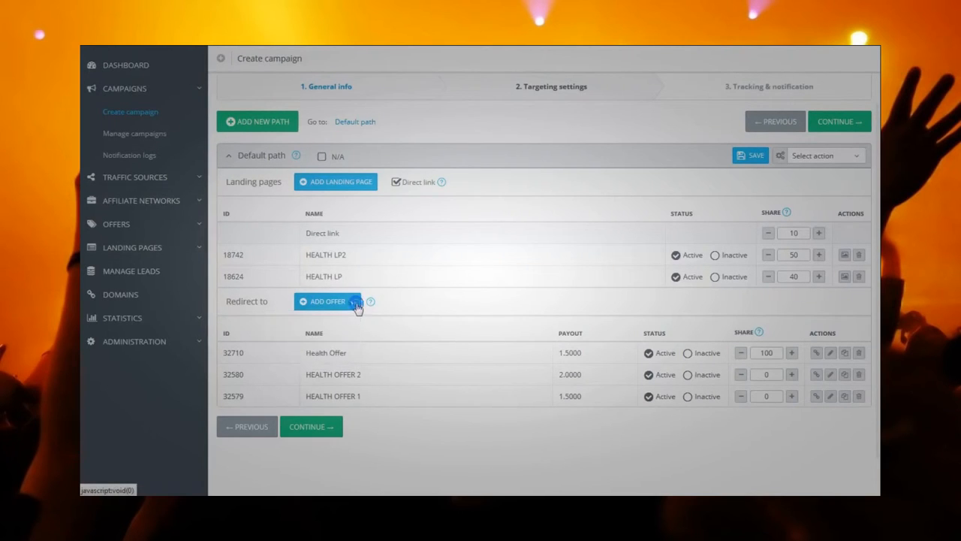
pyautogui.click(744, 332)
# Try the N/A option on the default path and switch it back off.
pyautogui.click(322, 157)
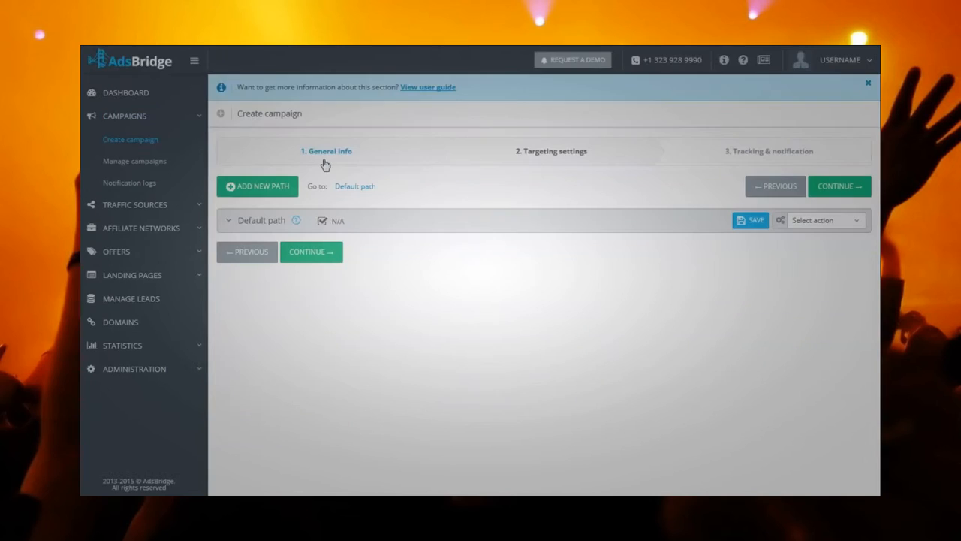
pyautogui.click(322, 222)
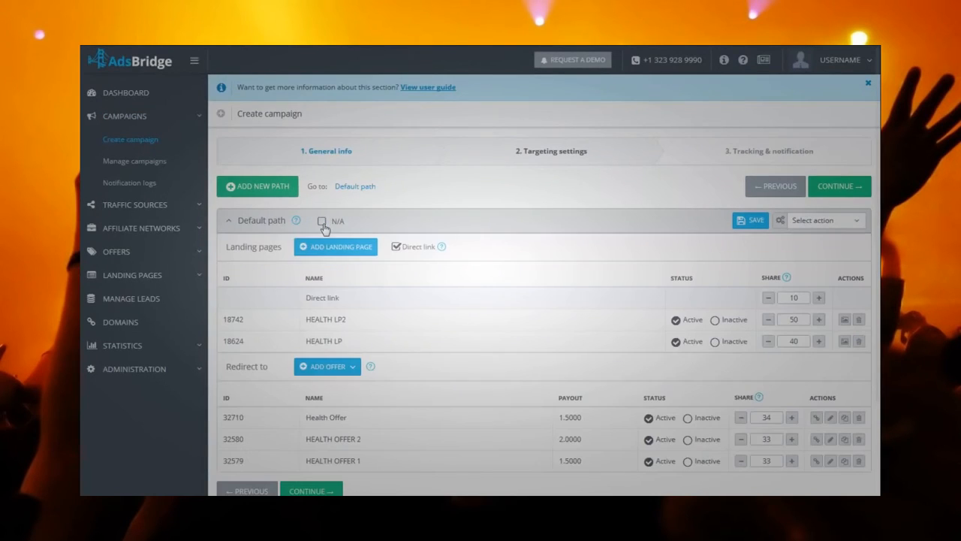
# Add another path to the campaign and rename it New path.
pyautogui.scroll(-2, 479, 278)
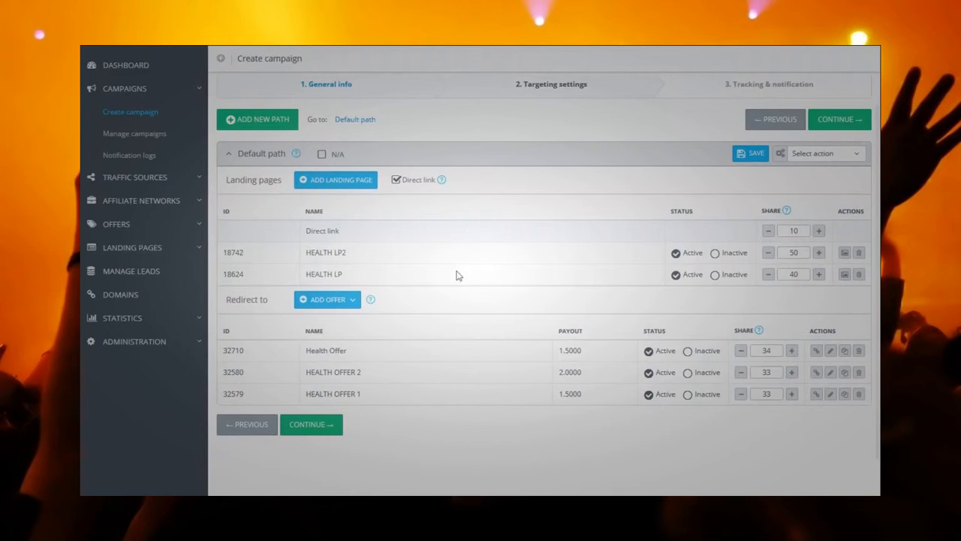
pyautogui.click(257, 127)
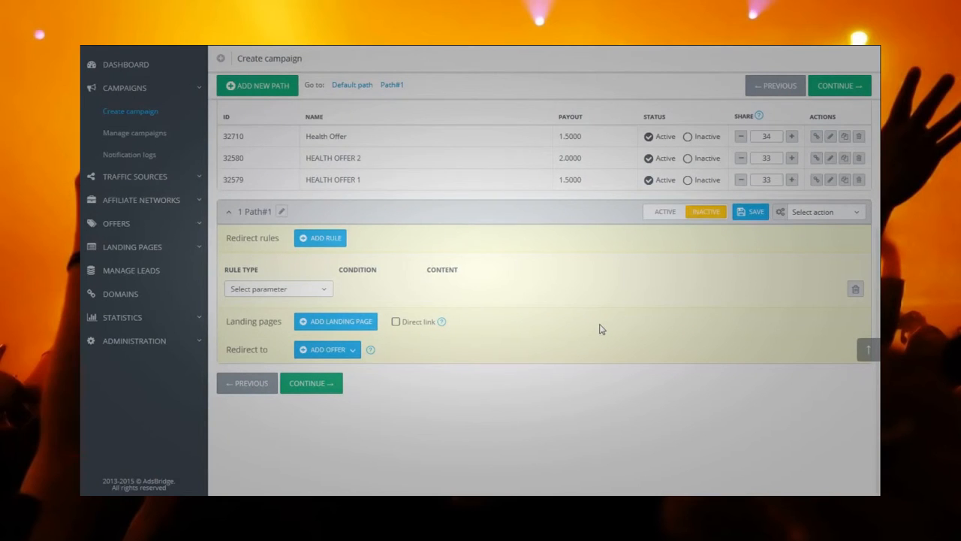
pyautogui.click(281, 211)
pyautogui.click(294, 215)
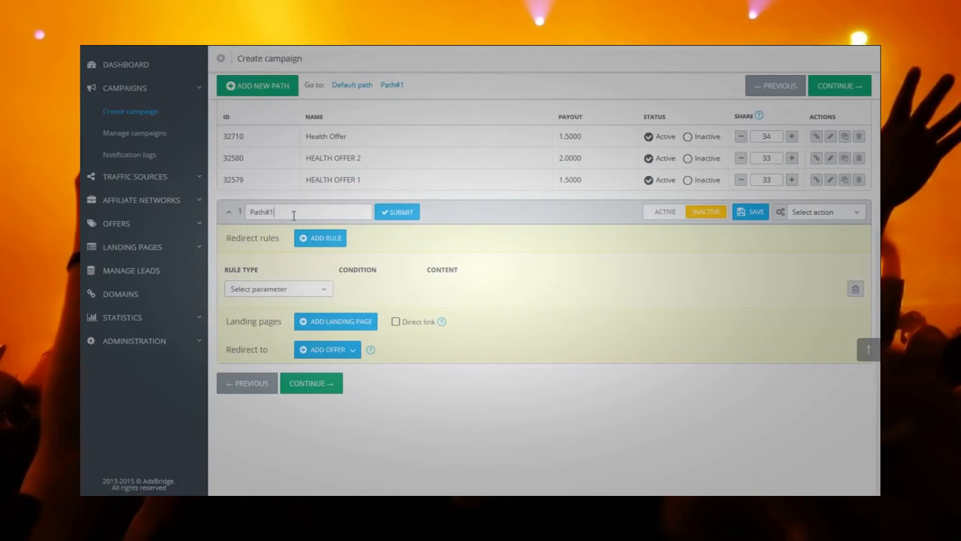
pyautogui.moveTo(294, 215); pyautogui.dragTo(239, 213)
pyautogui.write('New path')
pyautogui.click(392, 217)
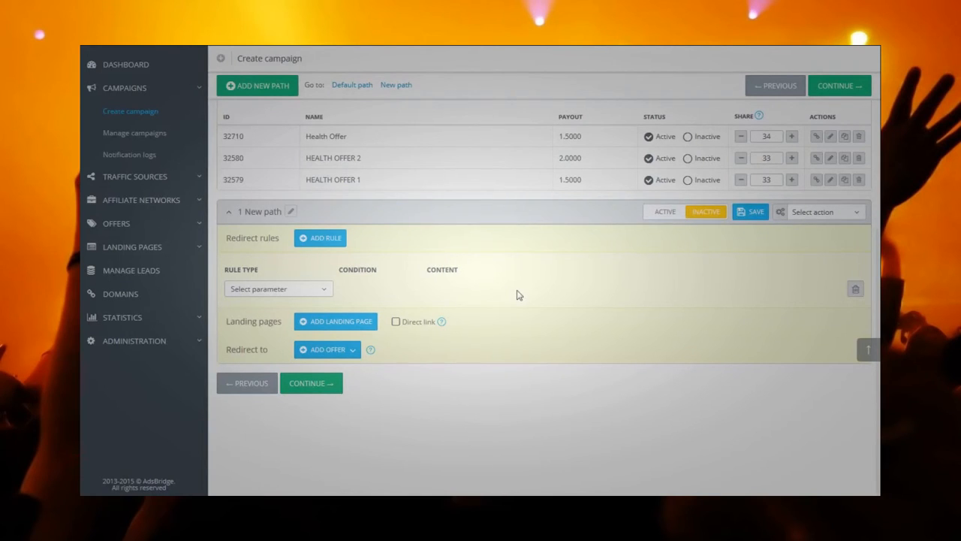
# Set New path's first redirect rule to Country is equal to United States.
pyautogui.click(317, 297)
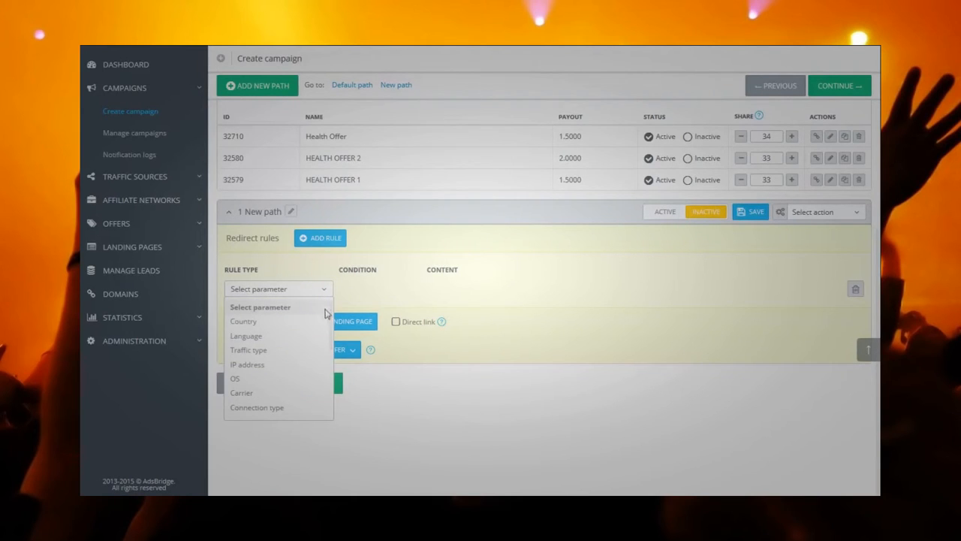
pyautogui.moveTo(332, 321)
pyautogui.mouseDown()
pyautogui.moveTo(321, 388)
pyautogui.moveTo(328, 304)
pyautogui.mouseUp()
pyautogui.click(273, 322)
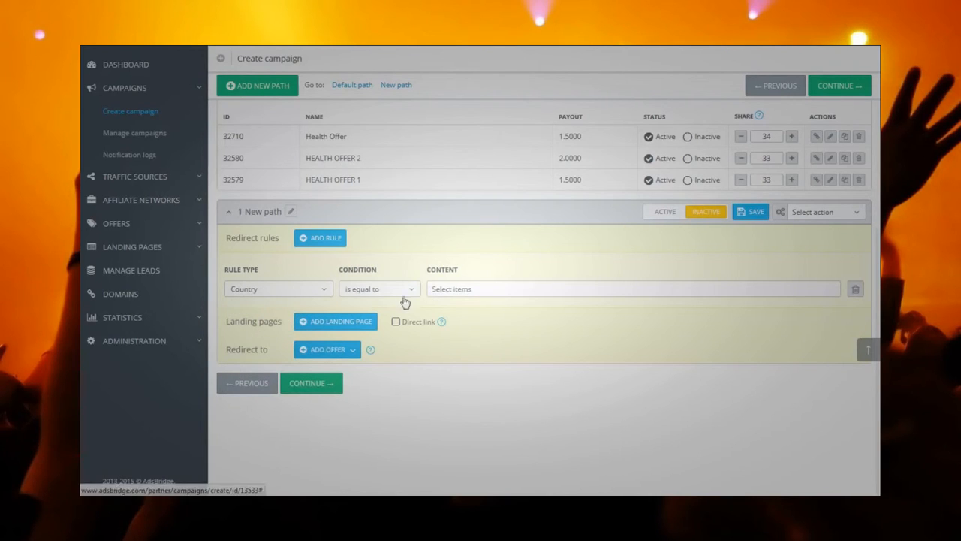
pyautogui.click(408, 291)
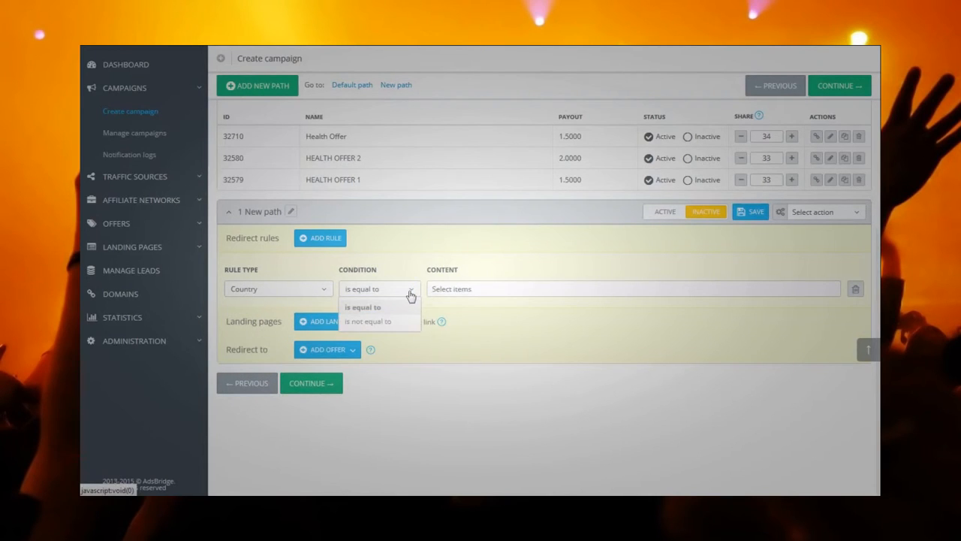
pyautogui.click(410, 293)
pyautogui.click(459, 289)
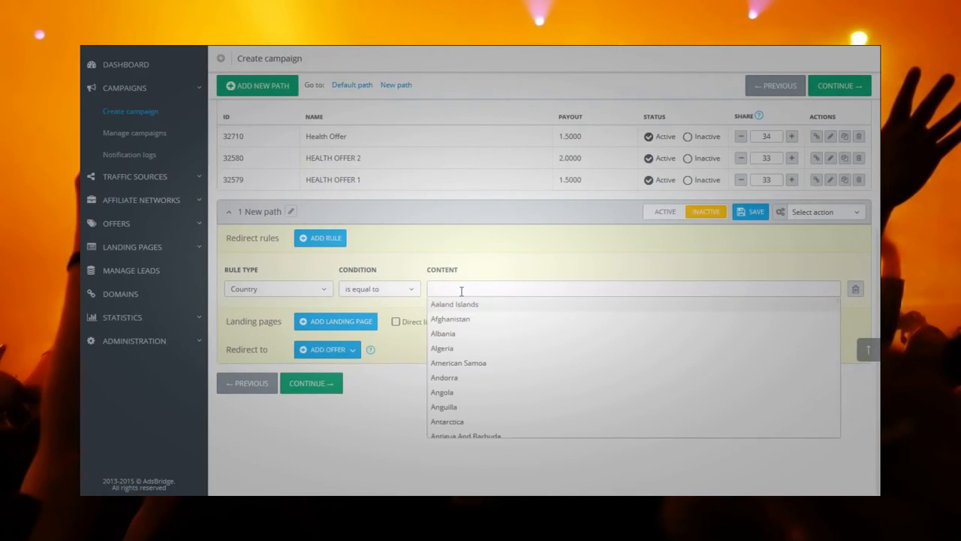
pyautogui.write('United')
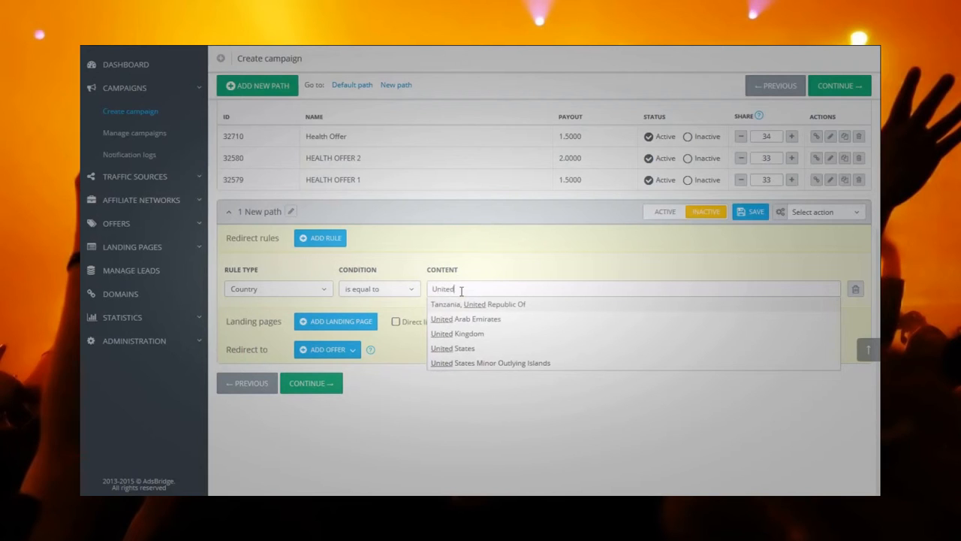
pyautogui.click(469, 349)
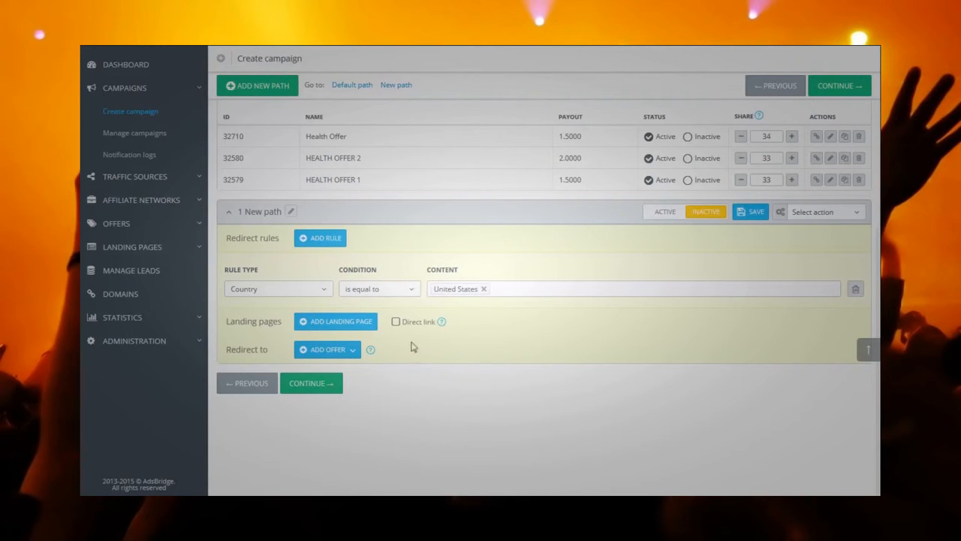
# Add a second redirect rule to New path with Language is equal to English.
pyautogui.click(327, 239)
pyautogui.click(318, 293)
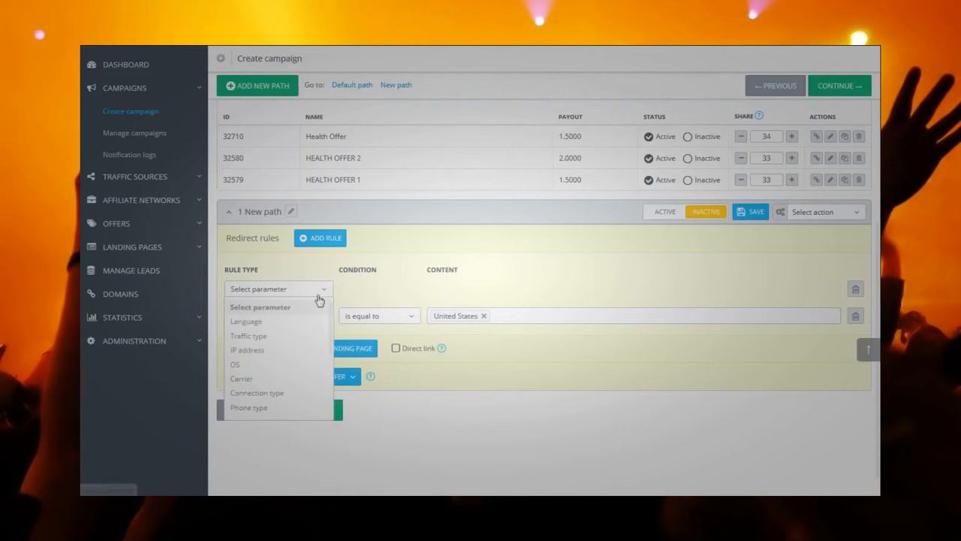
pyautogui.click(302, 321)
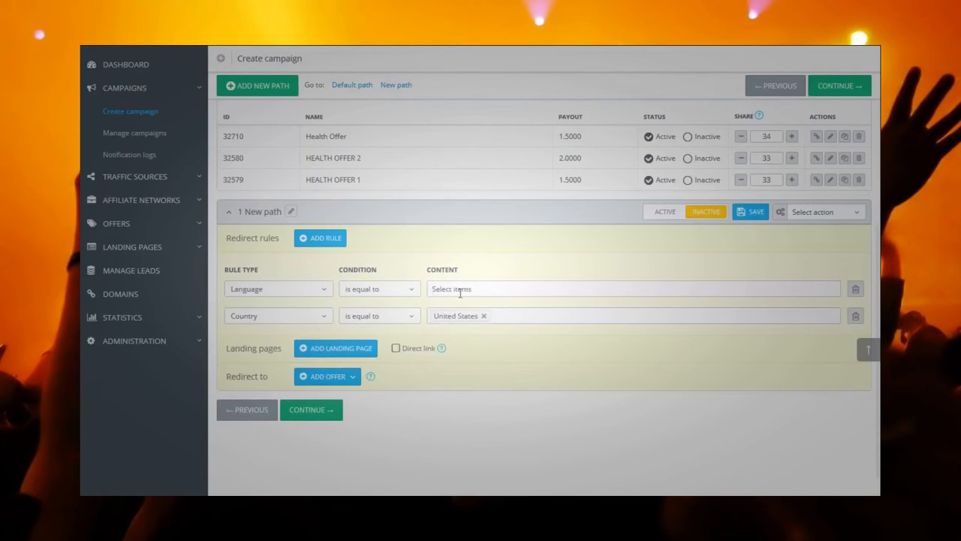
pyautogui.click(460, 291)
pyautogui.write('En')
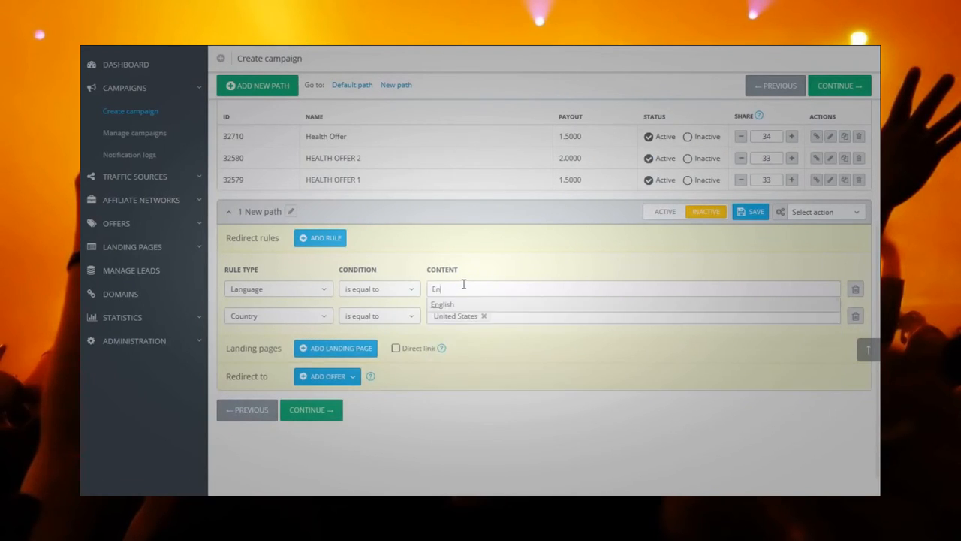
pyautogui.write('g')
pyautogui.click(449, 304)
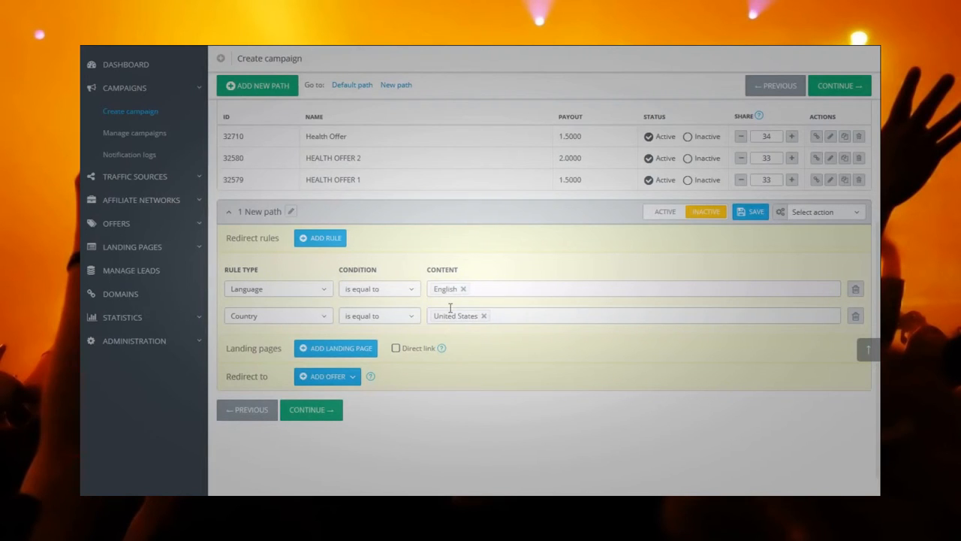
# Add the landing pages AdsBrdige LP1 and AdsBrdige LP2 to New path.
pyautogui.click(353, 350)
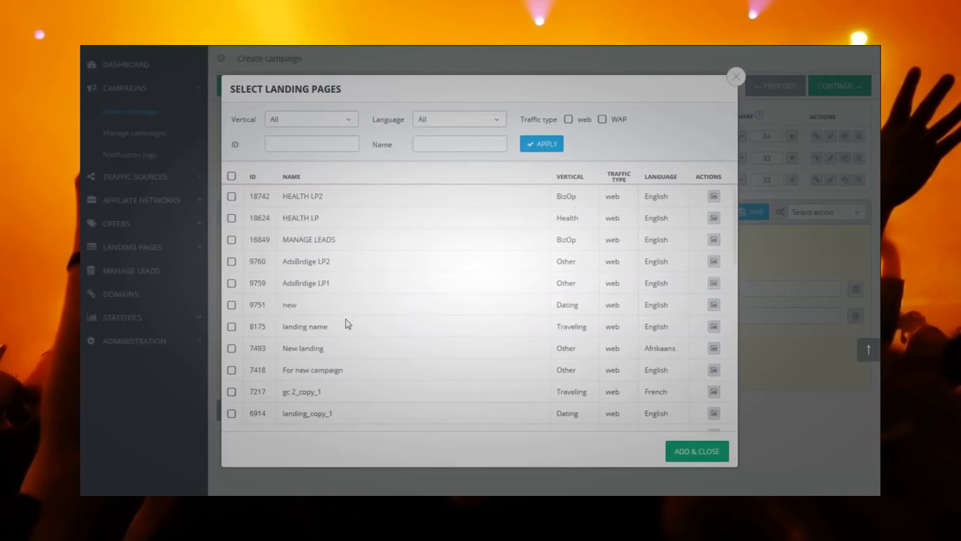
pyautogui.click(231, 283)
pyautogui.click(232, 260)
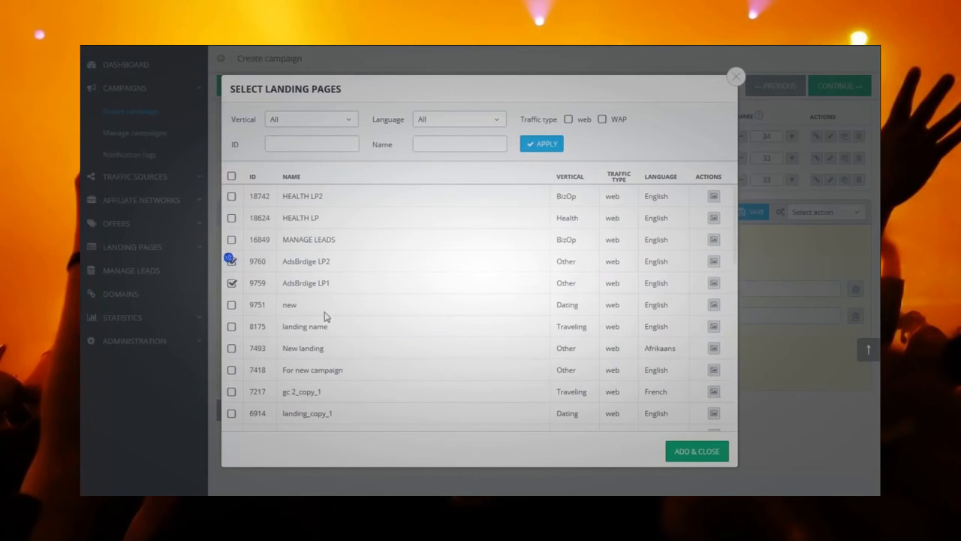
pyautogui.click(702, 451)
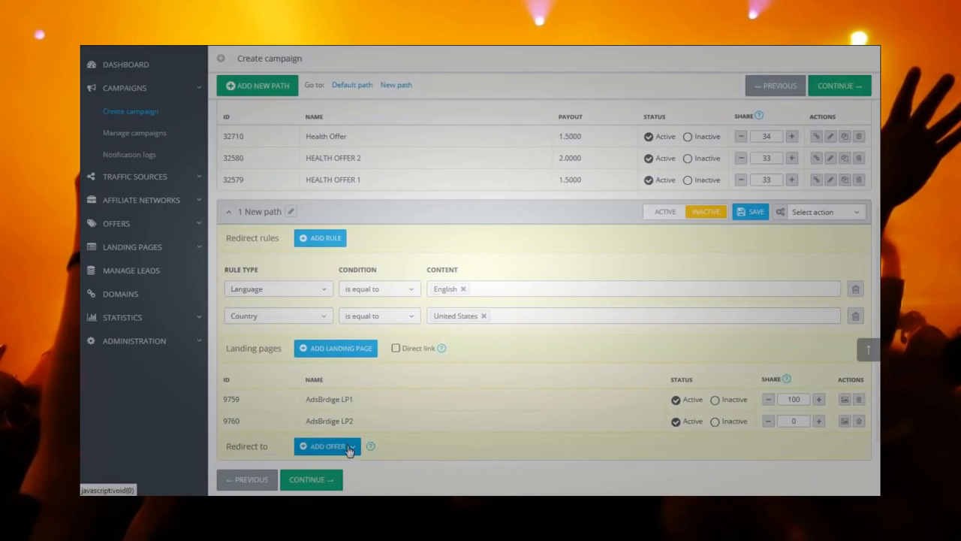
# Add the existing offers Health Offer and Offer 1 health as New path's redirects.
pyautogui.click(348, 448)
pyautogui.click(297, 480)
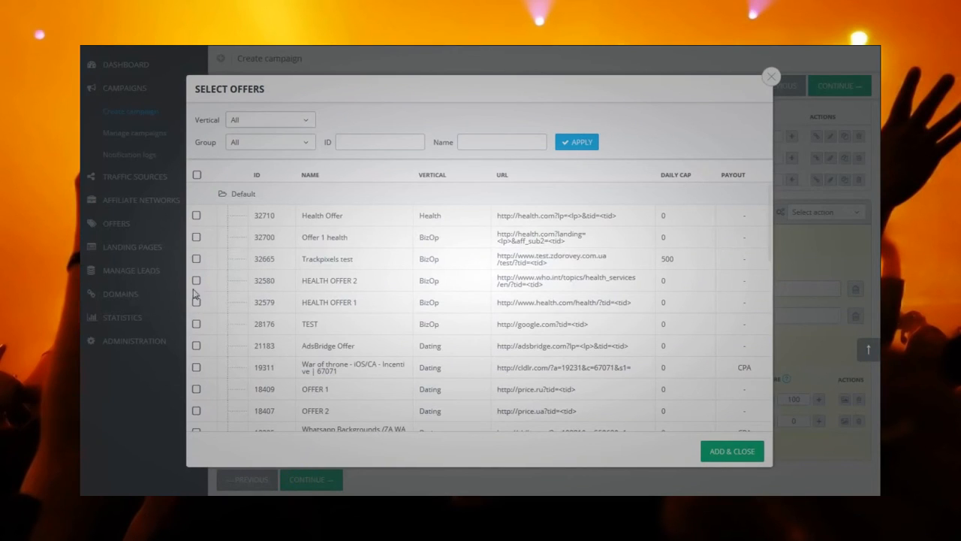
pyautogui.click(196, 238)
pyautogui.click(196, 216)
pyautogui.click(733, 453)
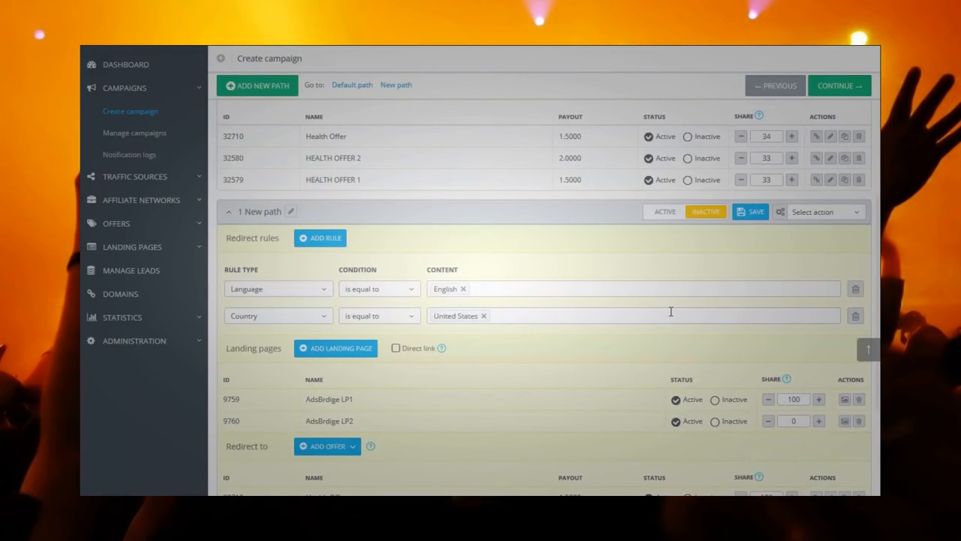
# Activate New path, save the targeting changes and continue to the tracking and notification stage.
pyautogui.scroll(-3, 666, 225)
pyautogui.click(665, 113)
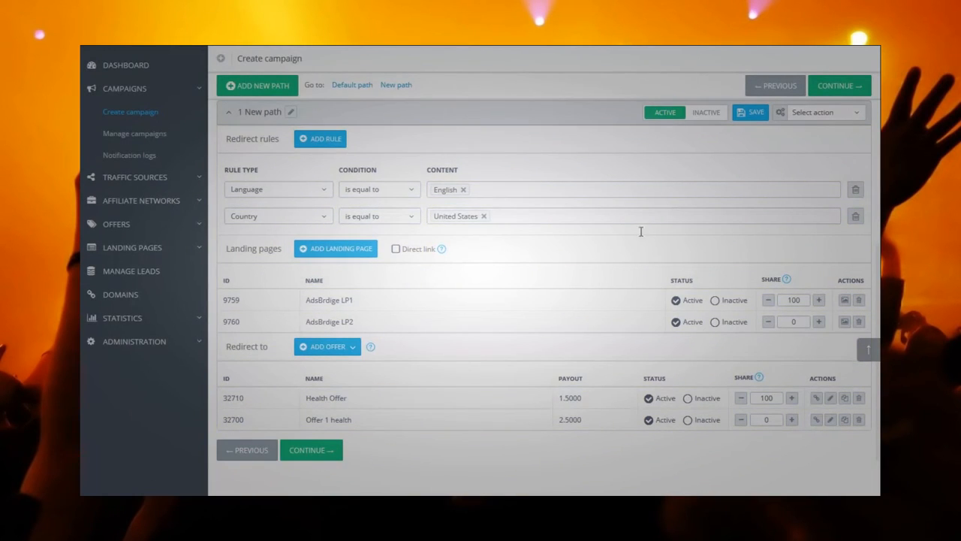
pyautogui.click(319, 450)
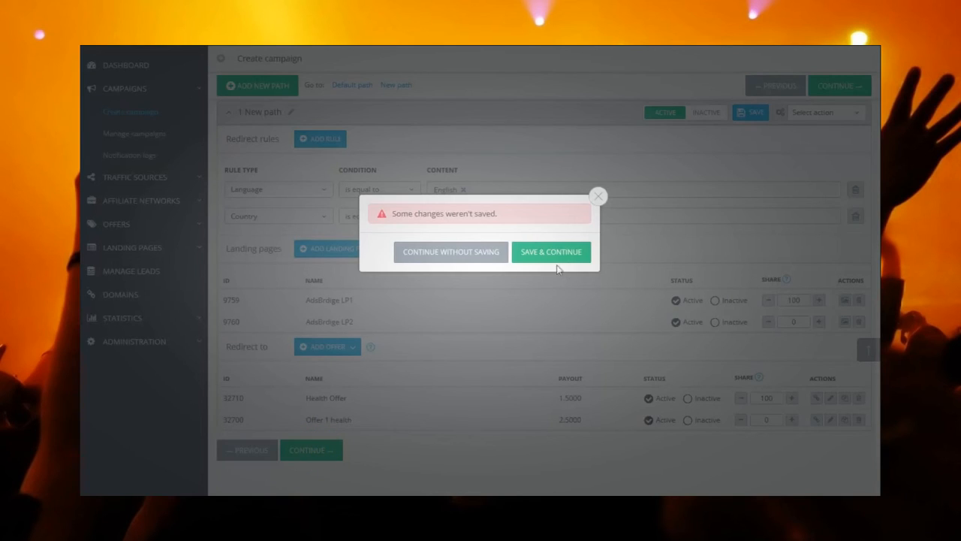
pyautogui.click(561, 257)
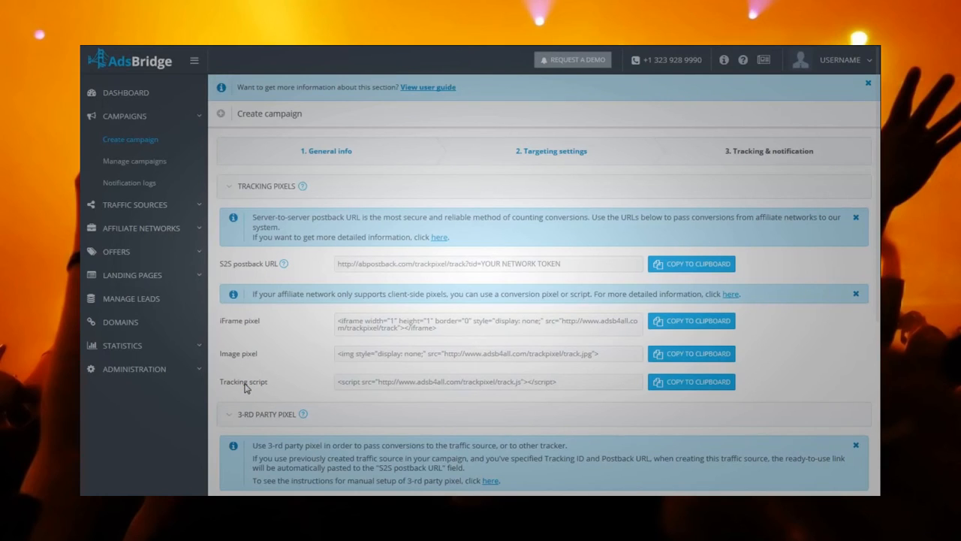
# Examine the tracking pixels, third-party pixel, notification settings and campaign URL.
pyautogui.scroll(-3, 245, 387)
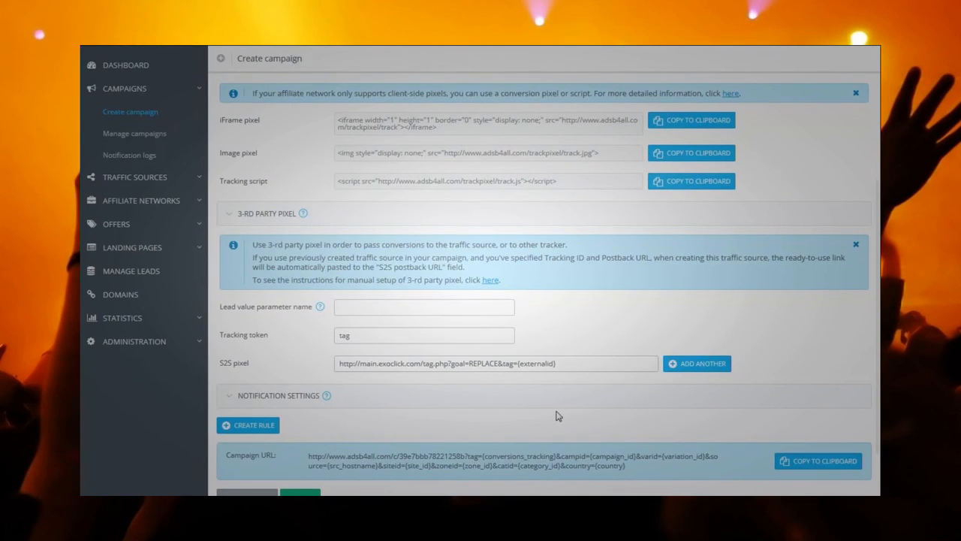
pyautogui.scroll(-2, 556, 416)
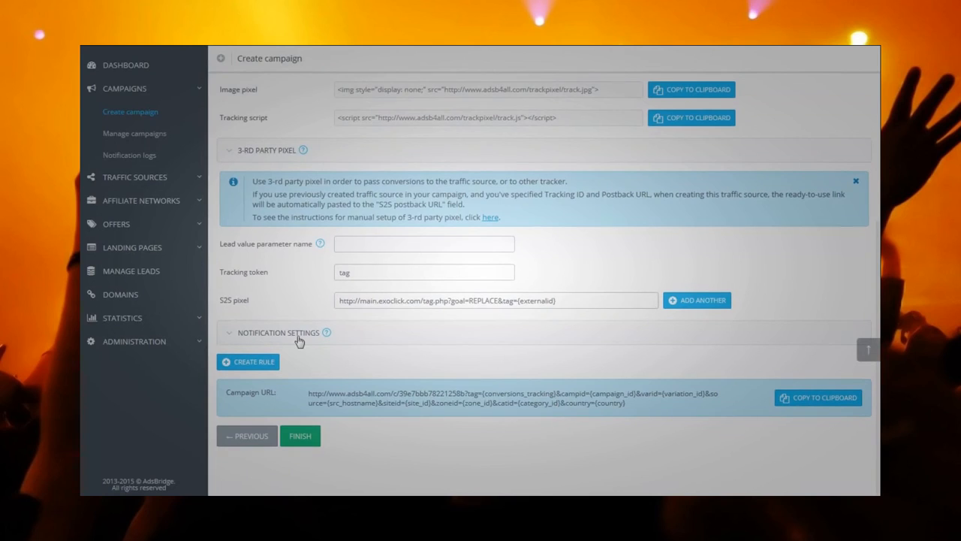